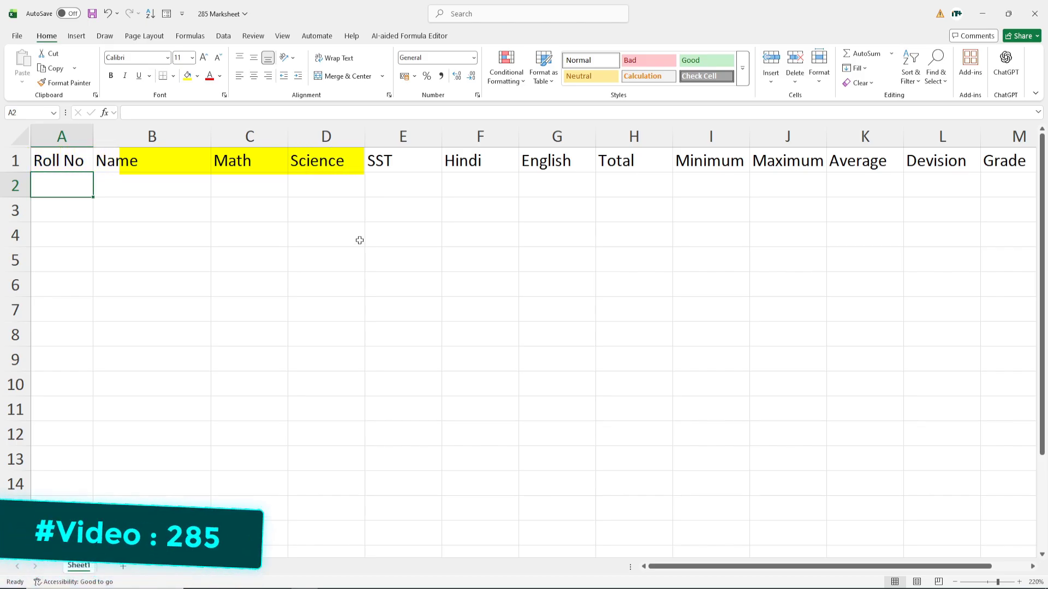
drag(54, 161, 1004, 161)
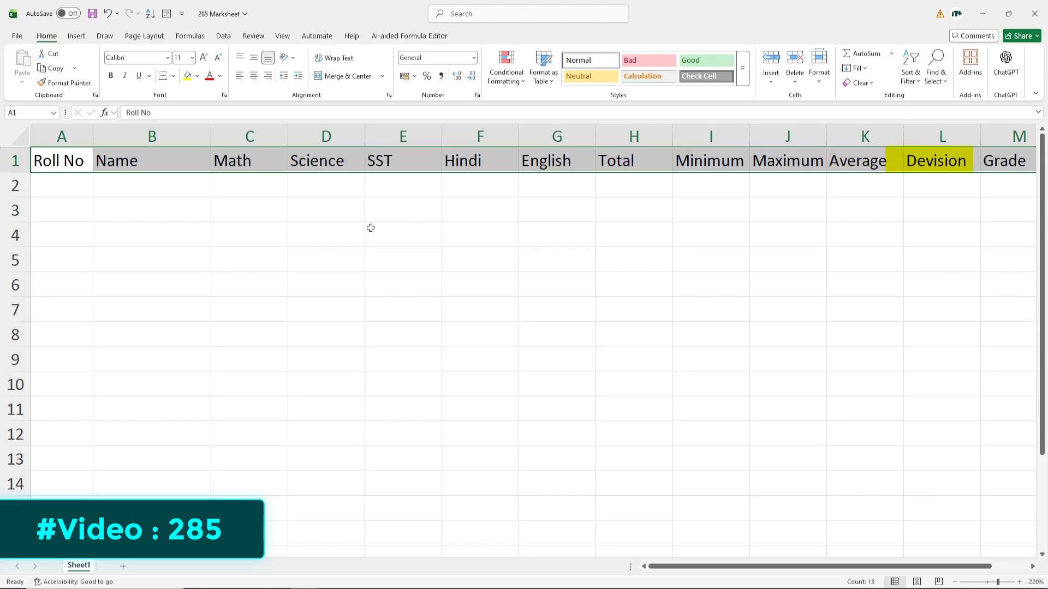
click(228, 228)
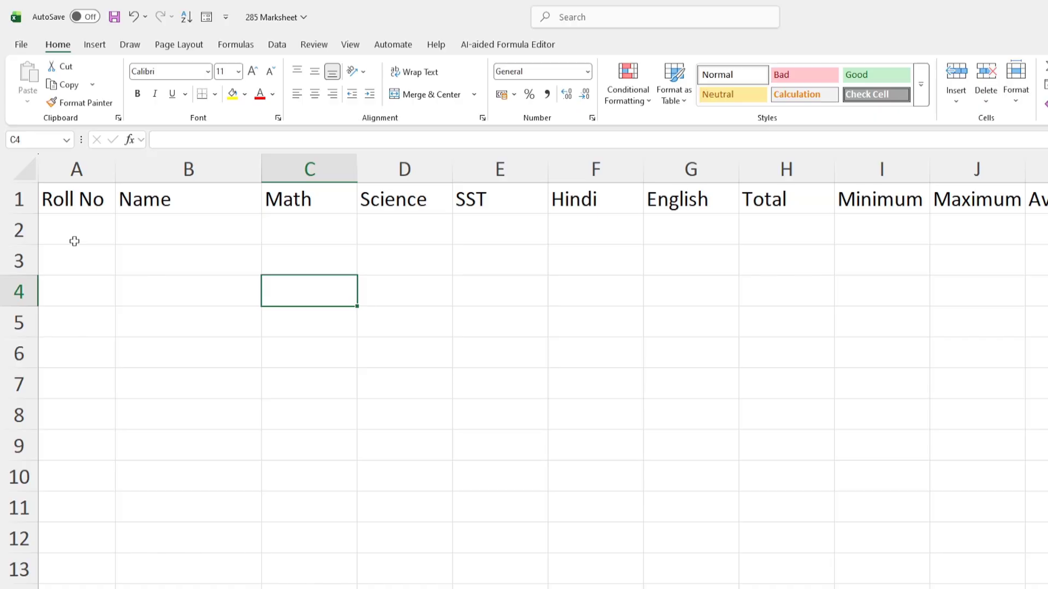
Step: Enter the formula =SEQUENCE(COUNTA(B2:B15)) in cell A2 to number the students automatically
click(74, 241)
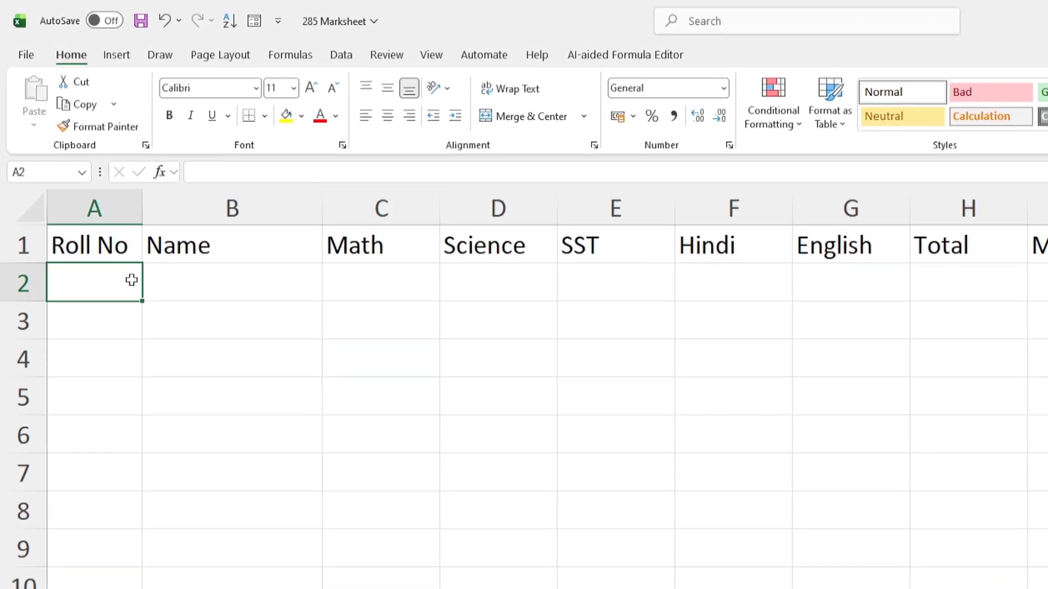
text(=seq)
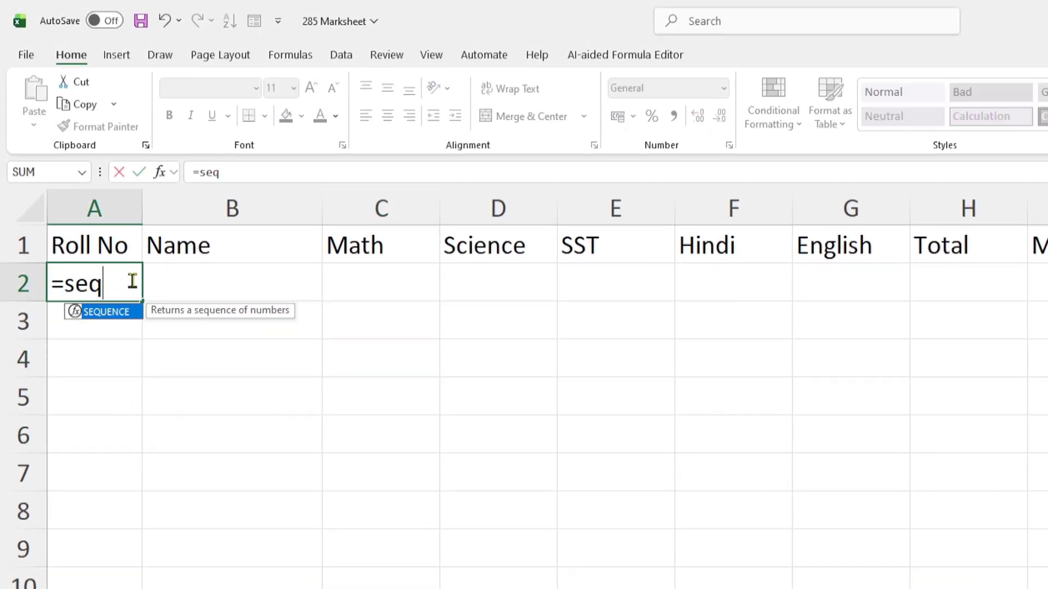
key(Tab)
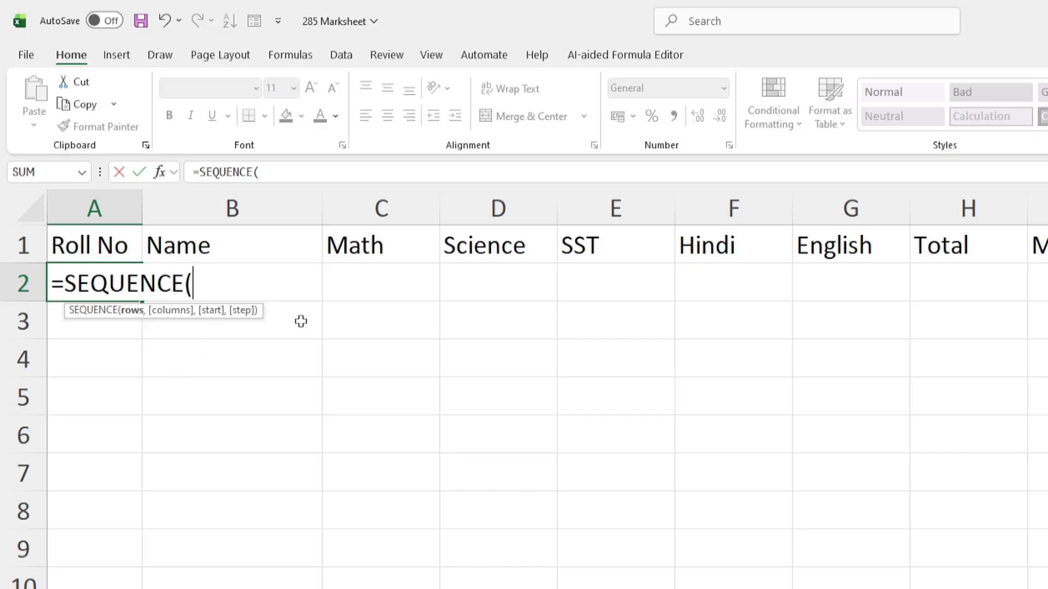
text(cou)
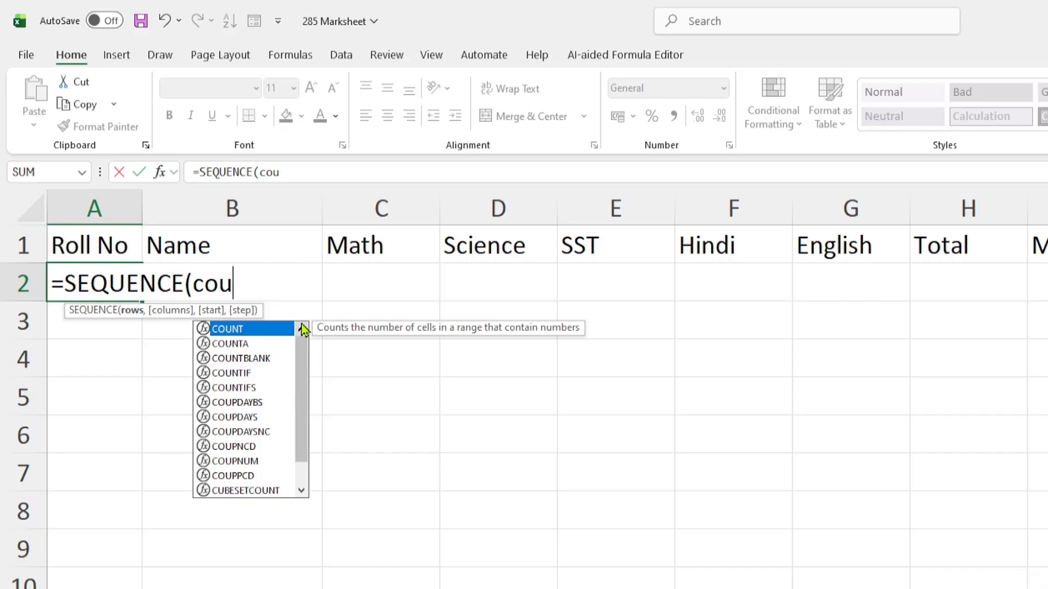
key(Down)
key(Tab)
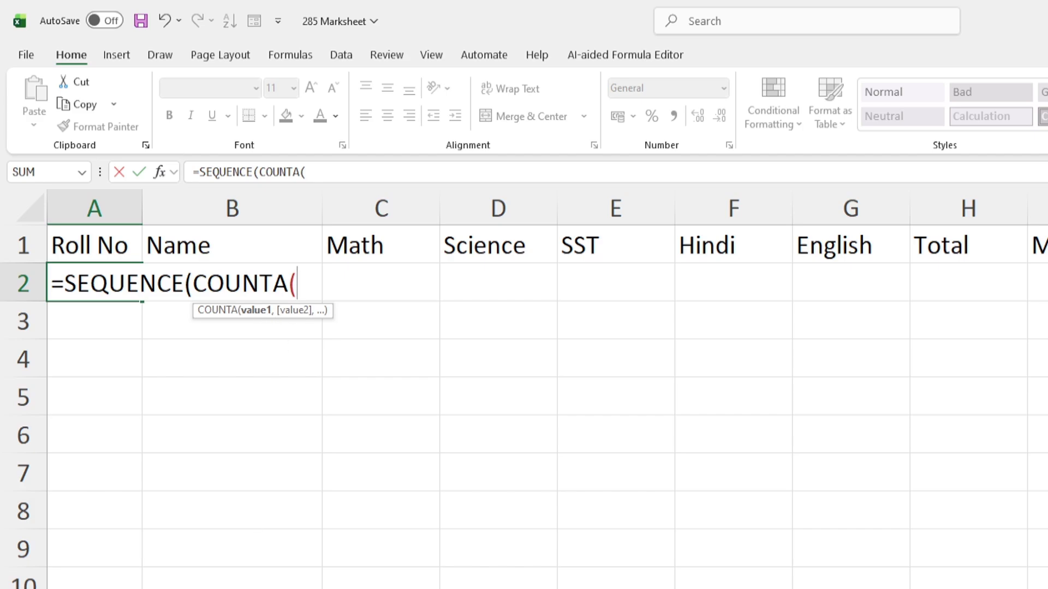
drag(235, 588, 261, 295)
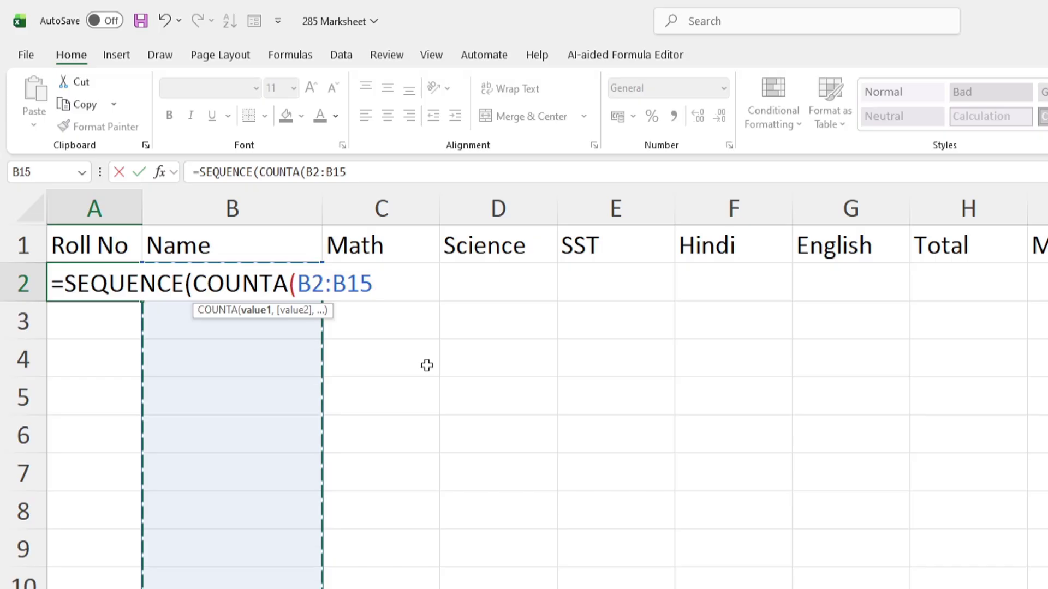
text())
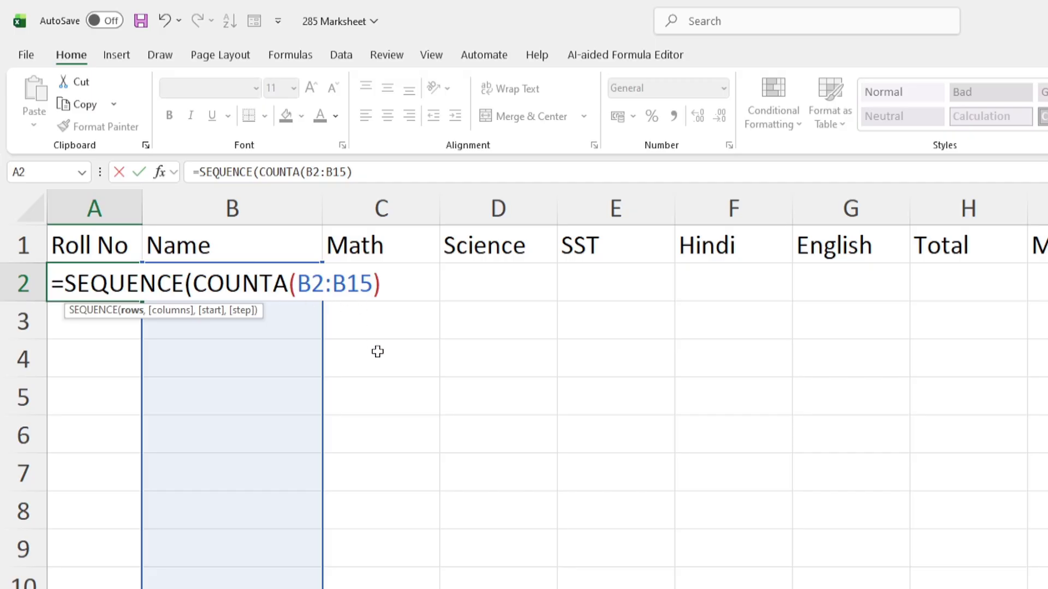
text())
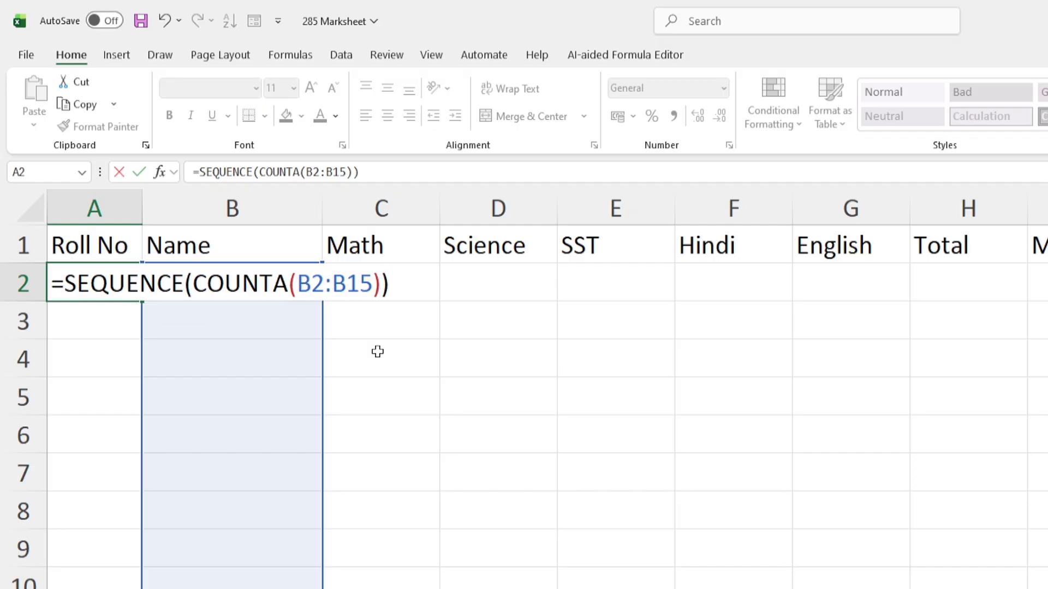
key(Return)
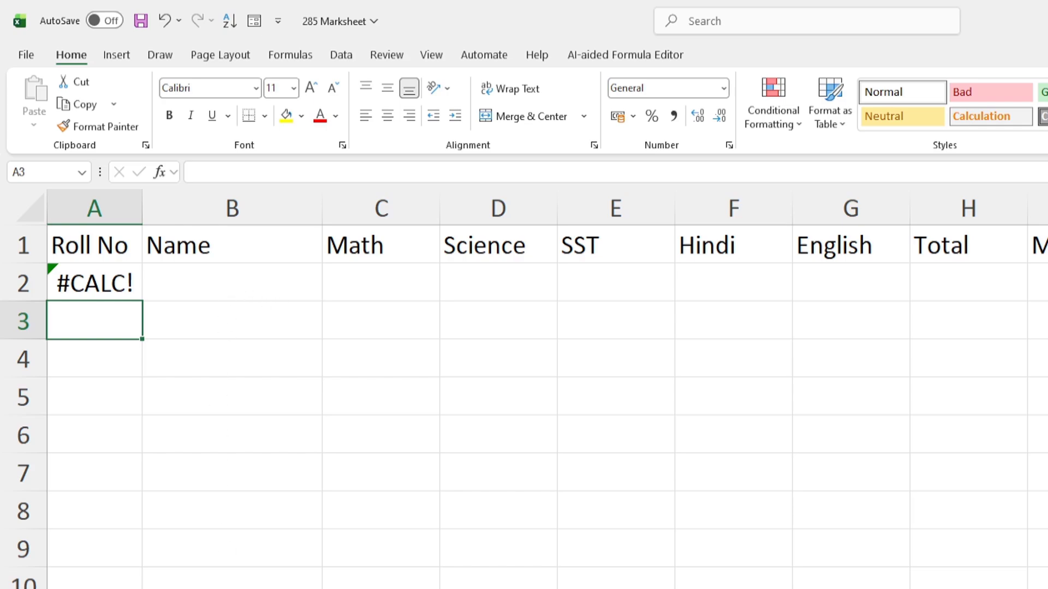
Step: Enter the first student's full name in B2 and center-align the whole Roll No column
click(222, 288)
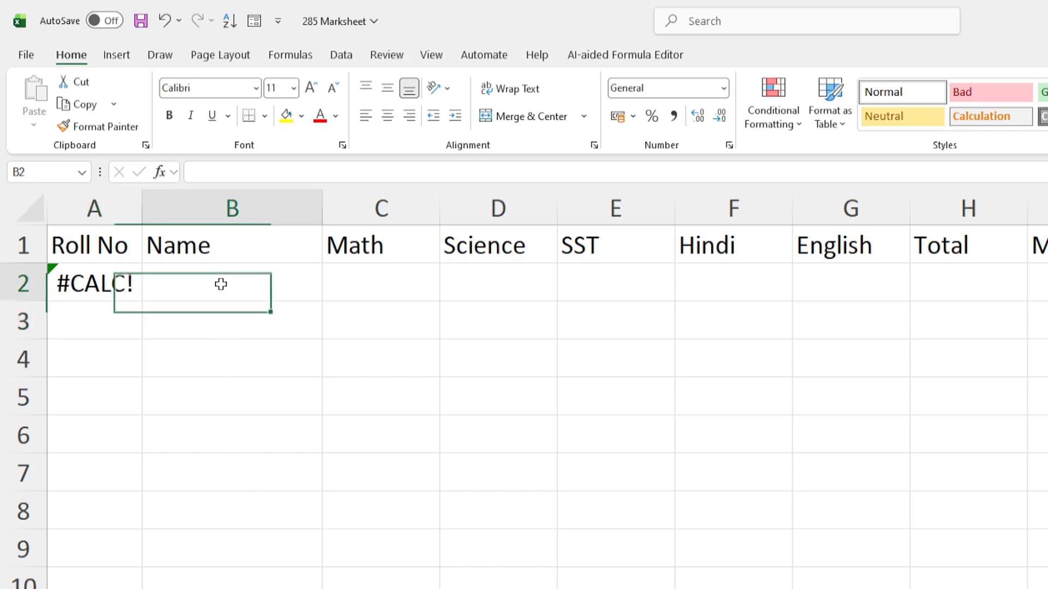
text(D)
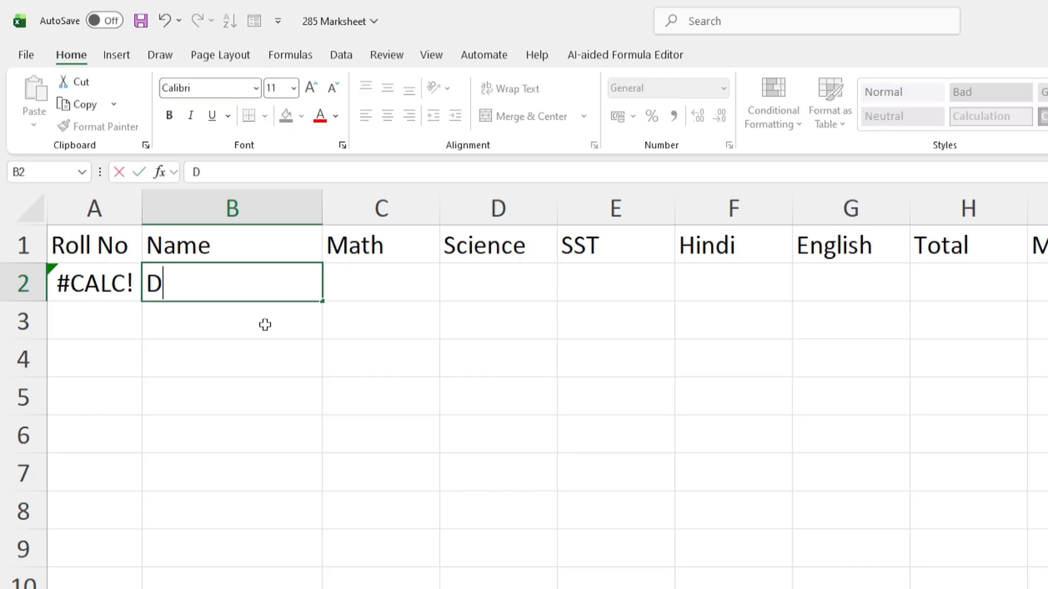
text(eepak Kumar)
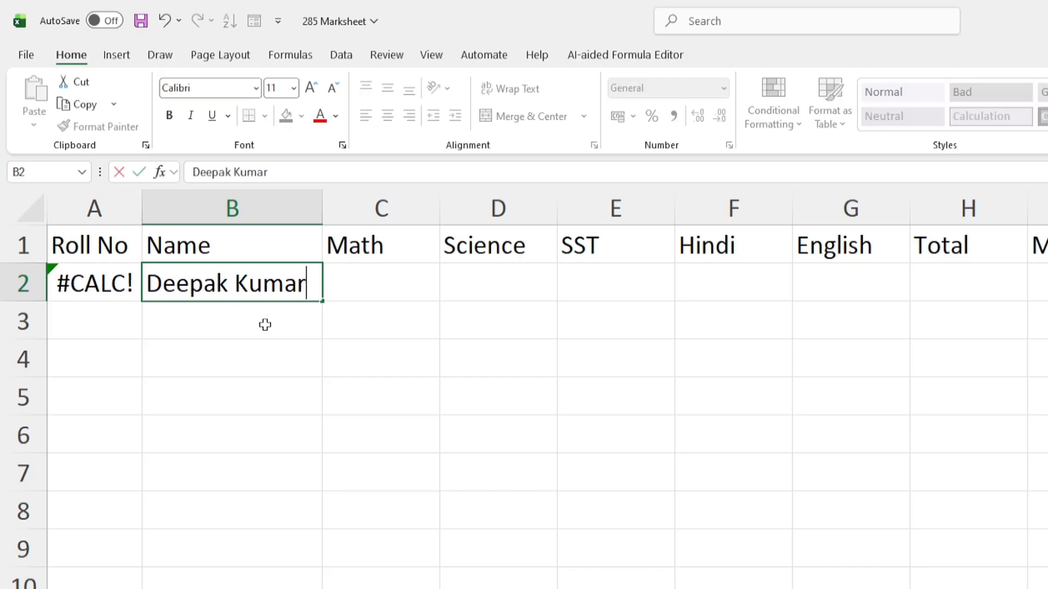
key(Return)
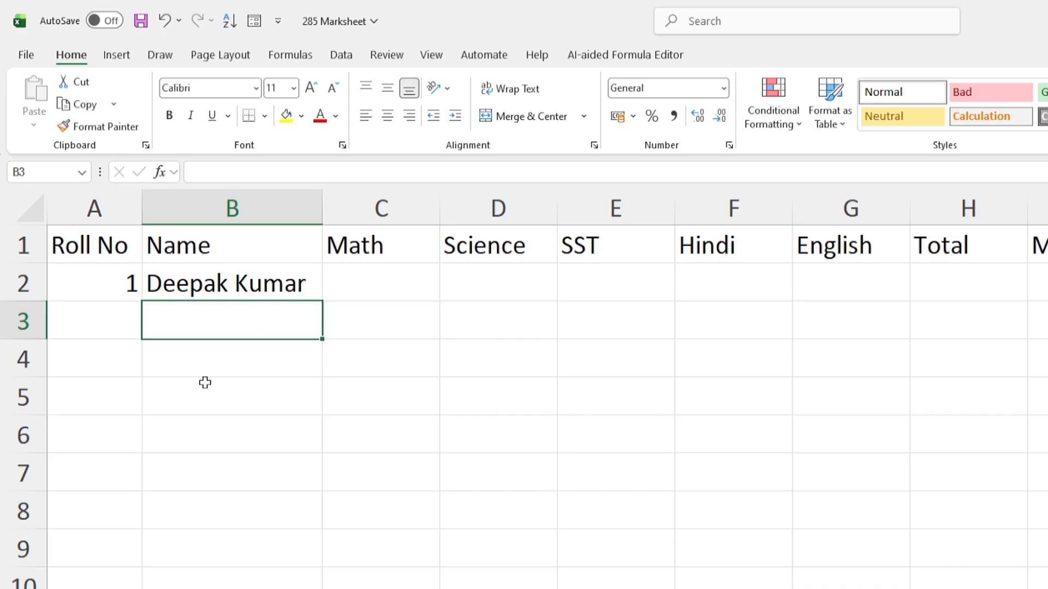
click(106, 211)
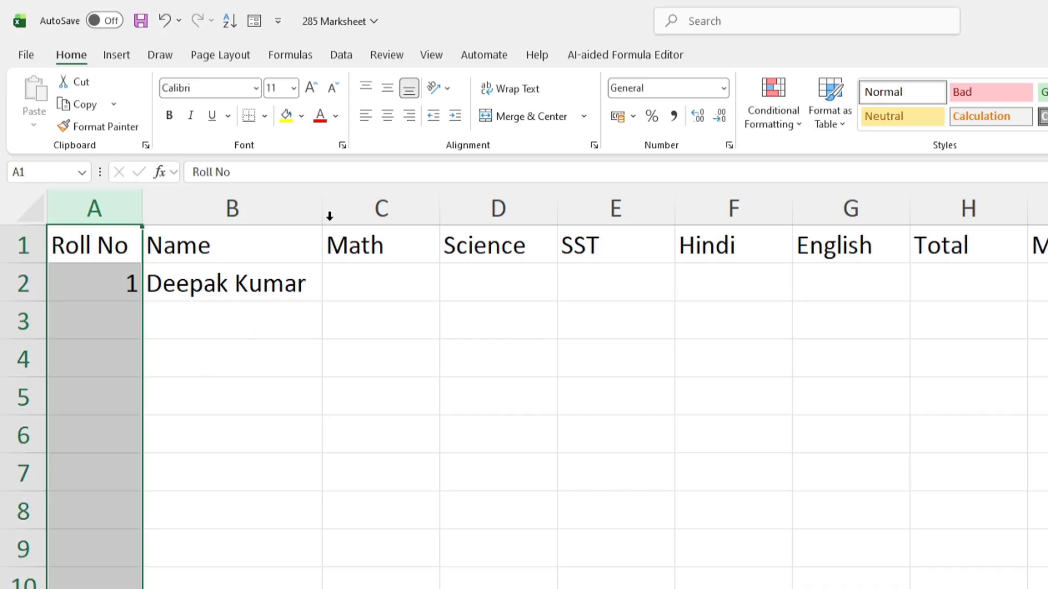
click(387, 116)
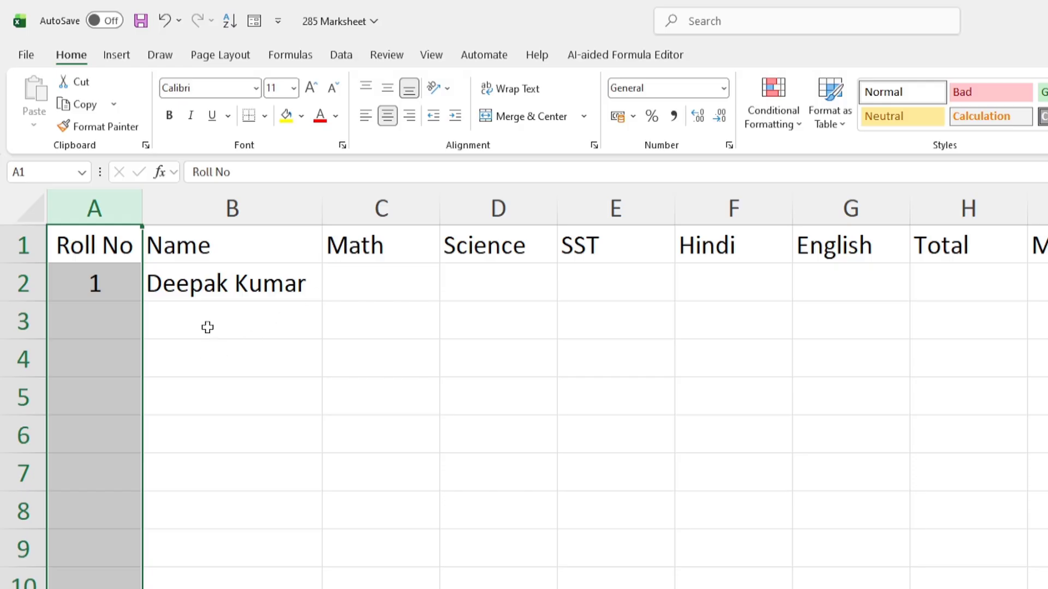
Step: Enter the second student's full name in cell B3
click(239, 333)
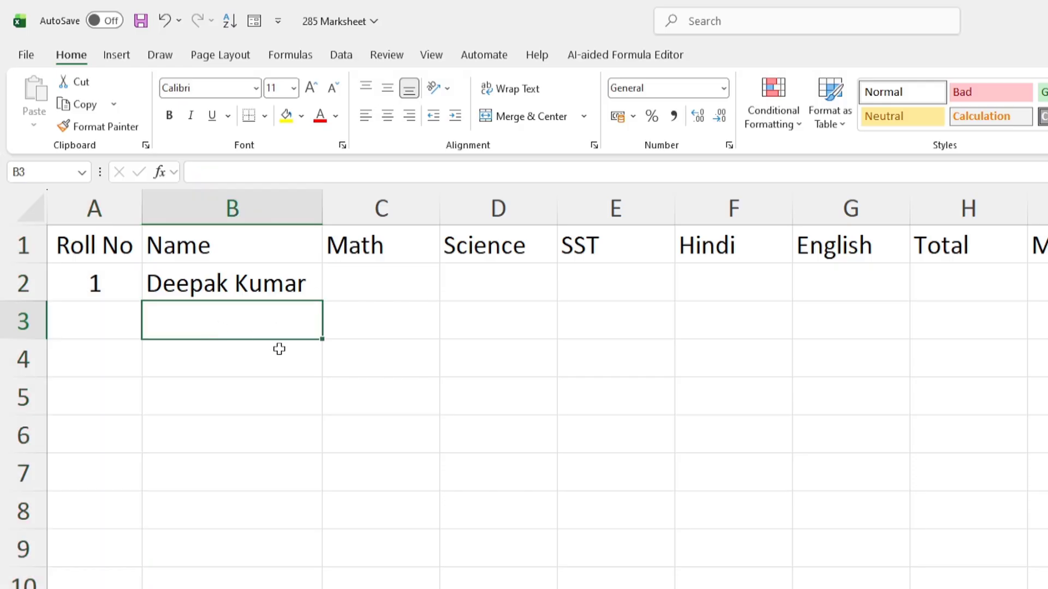
text(Sunit)
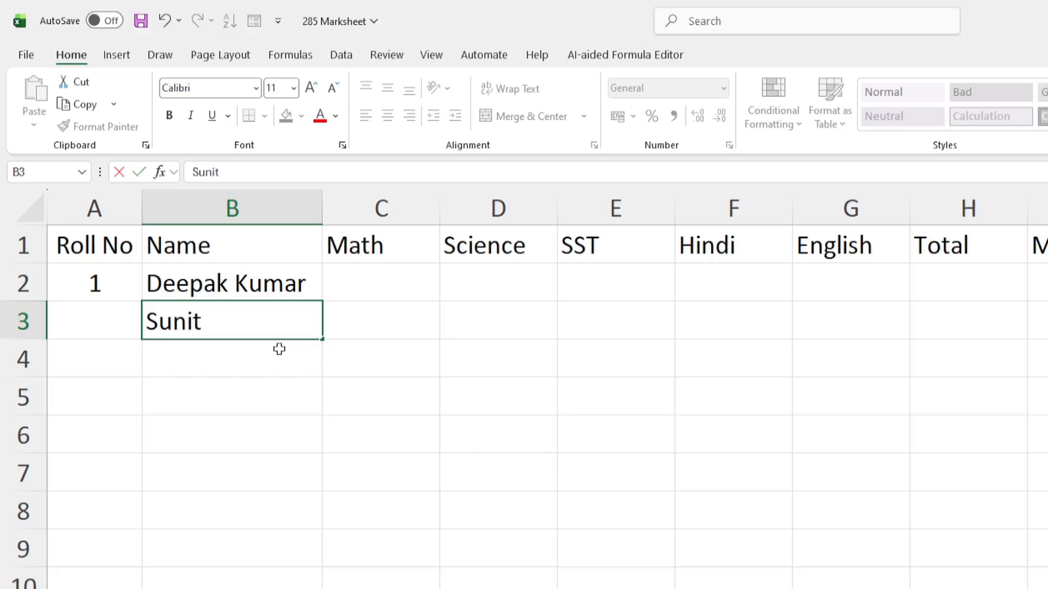
text(a Kumari)
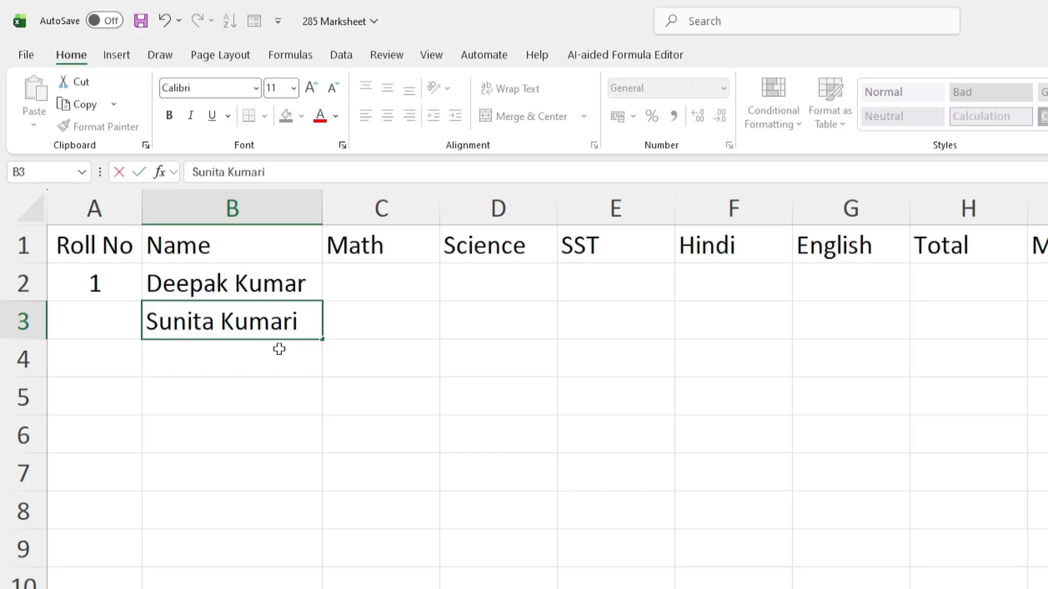
key(Return)
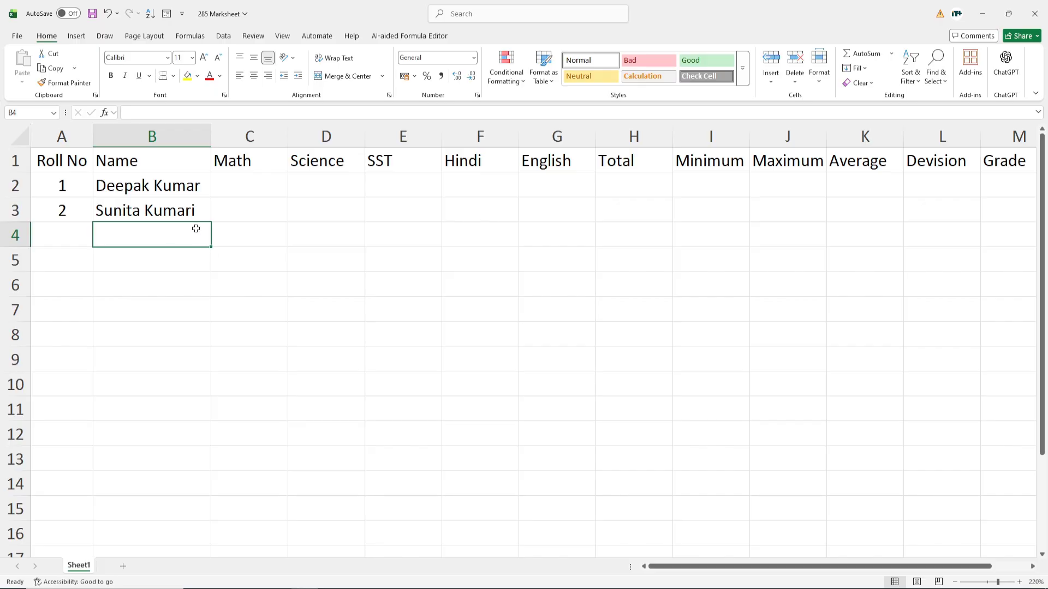
drag(157, 190, 149, 413)
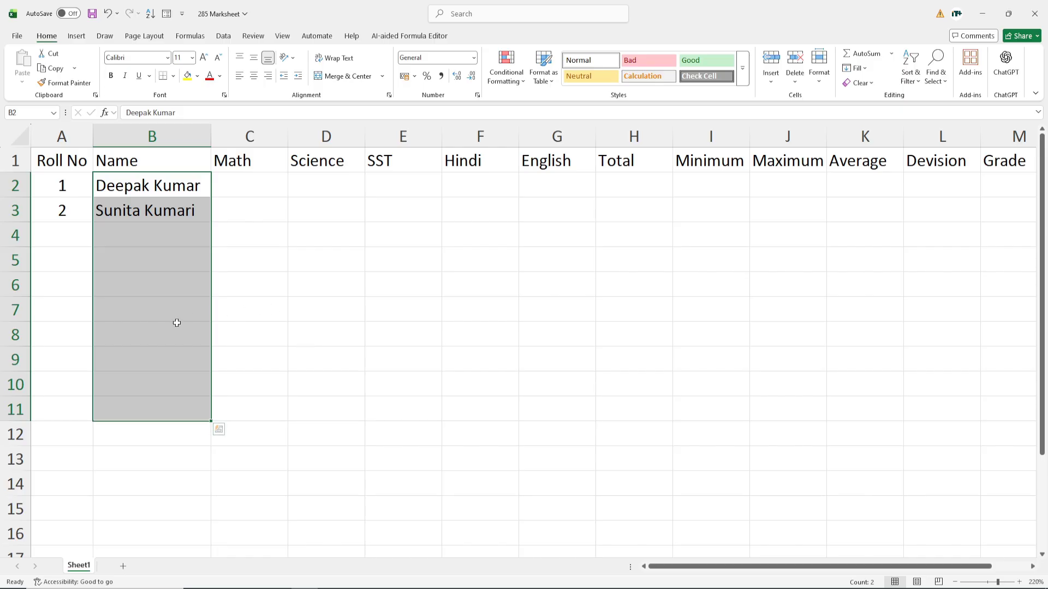
click(177, 191)
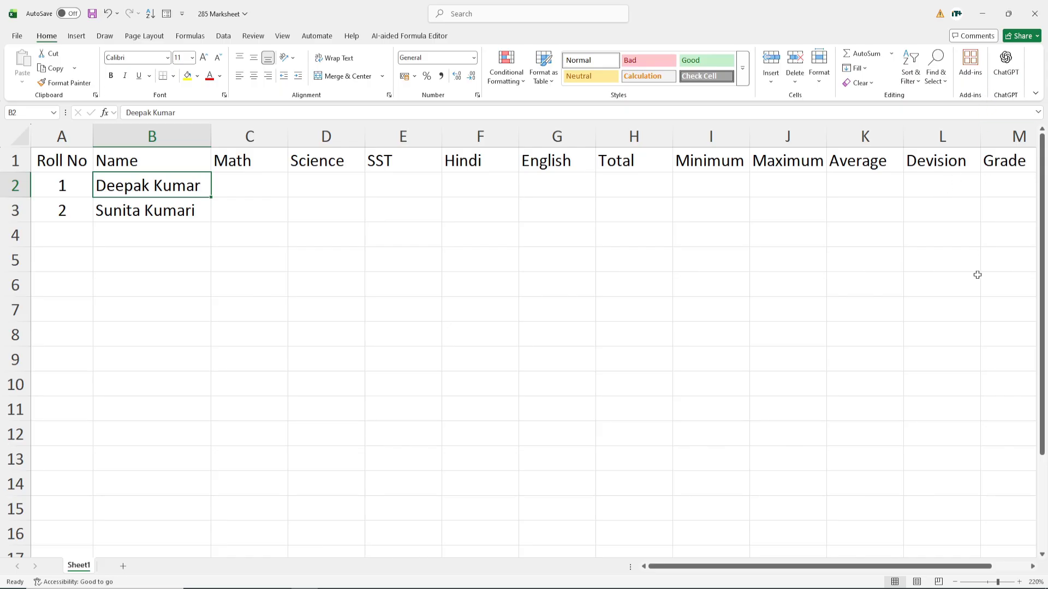
Step: Have the ChatGPT add-in fill B4:B14 using the prompt "inidan student name dijye selected cell me", and close it
click(171, 244)
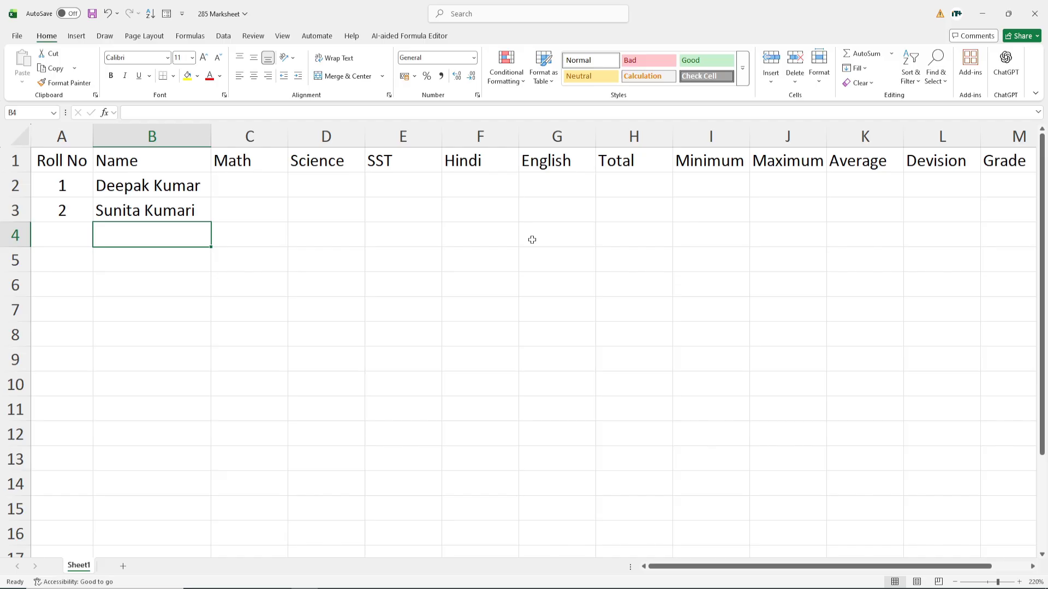
click(1002, 70)
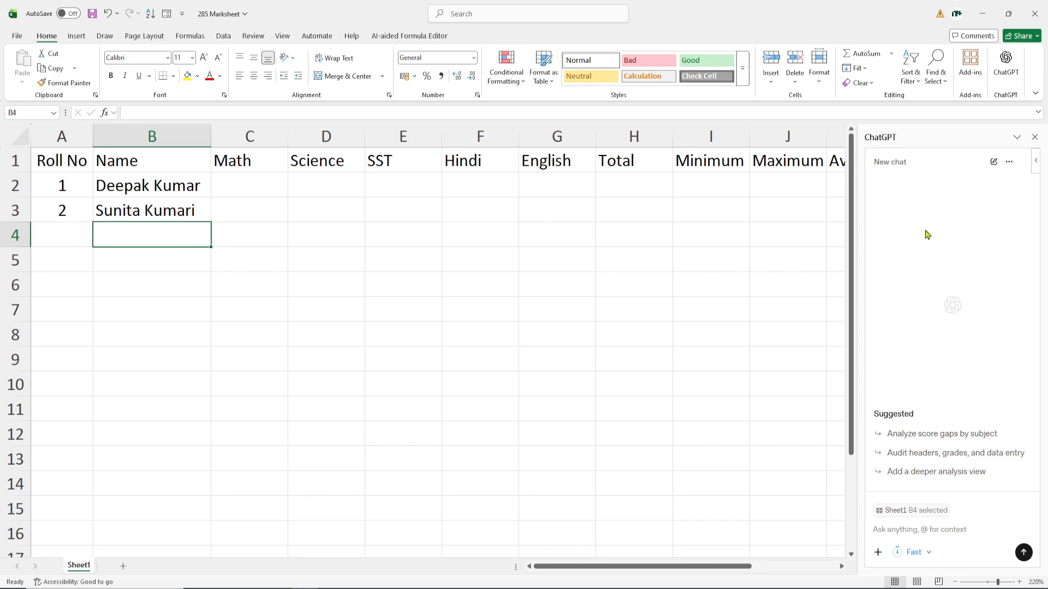
click(872, 530)
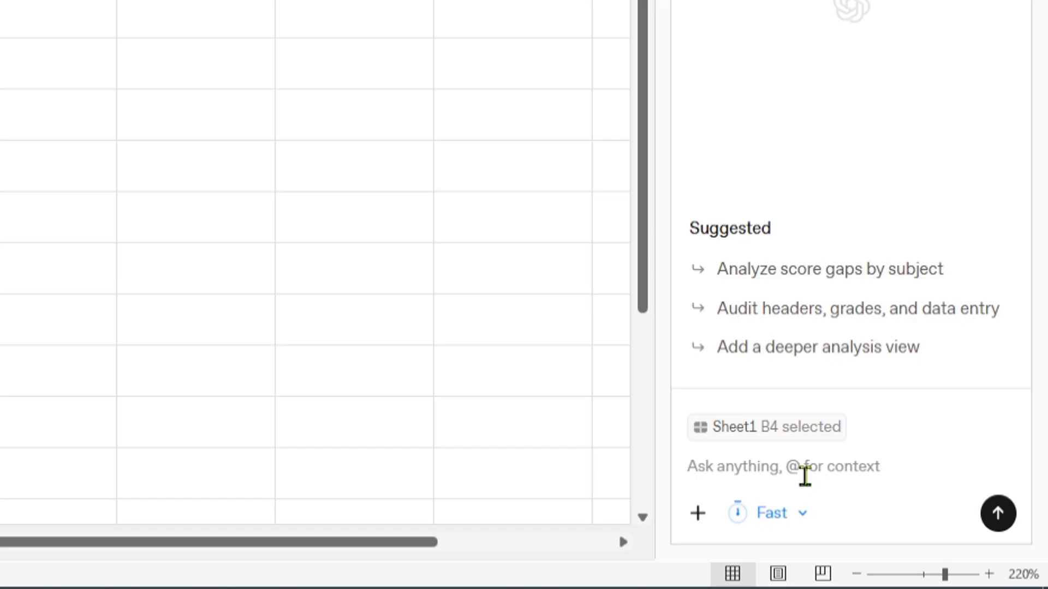
text(inidan student name dijye selected cel)
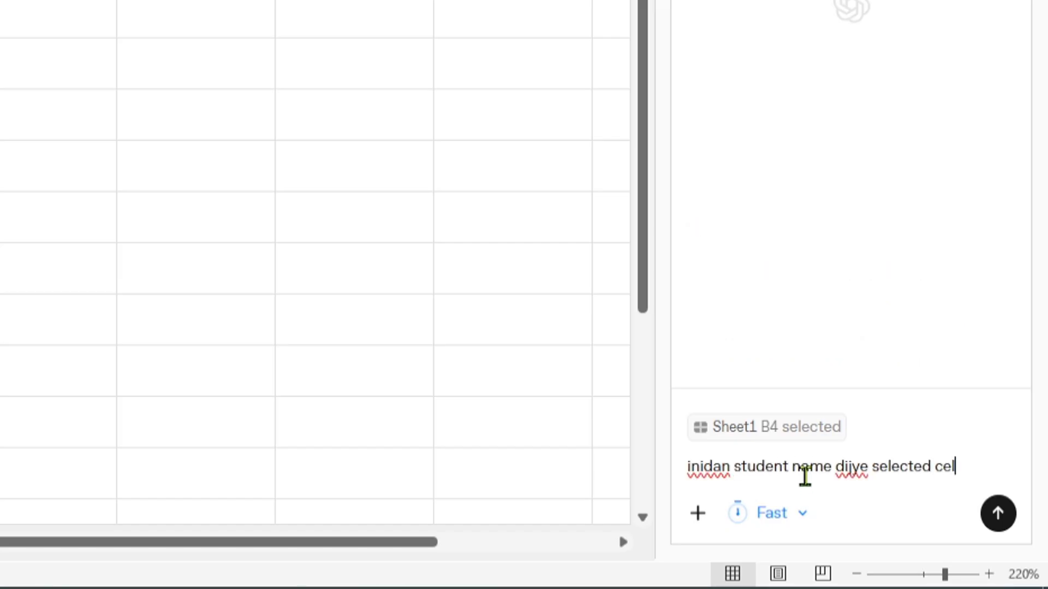
text(l me)
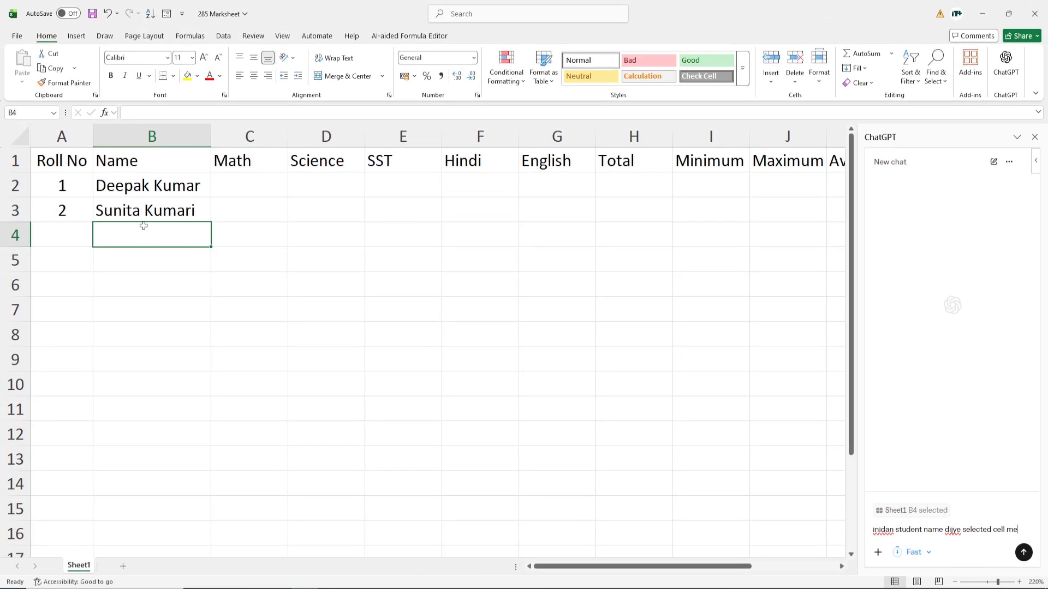
drag(144, 226, 172, 464)
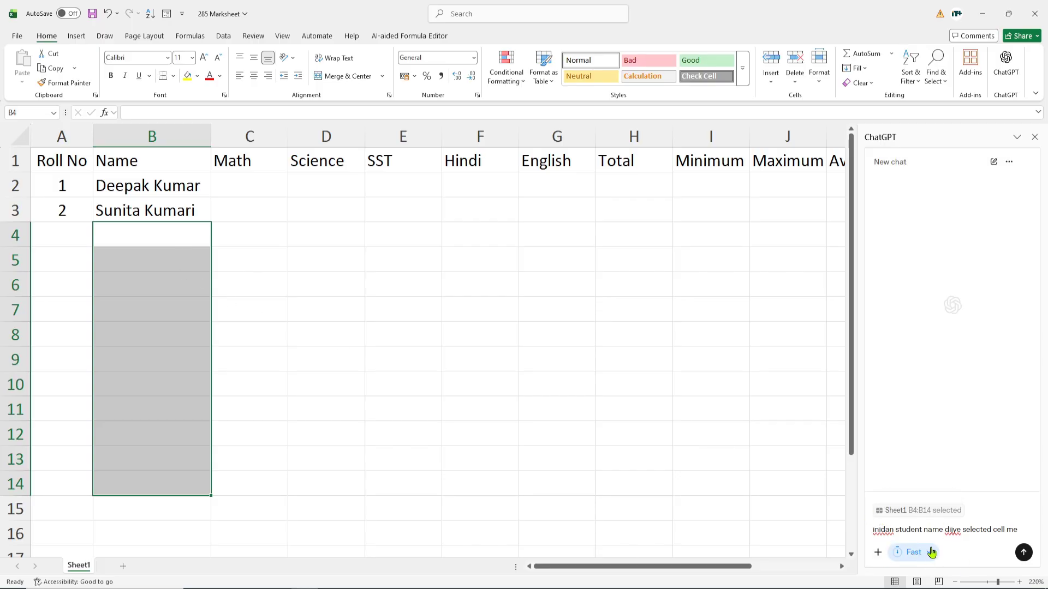
click(1023, 553)
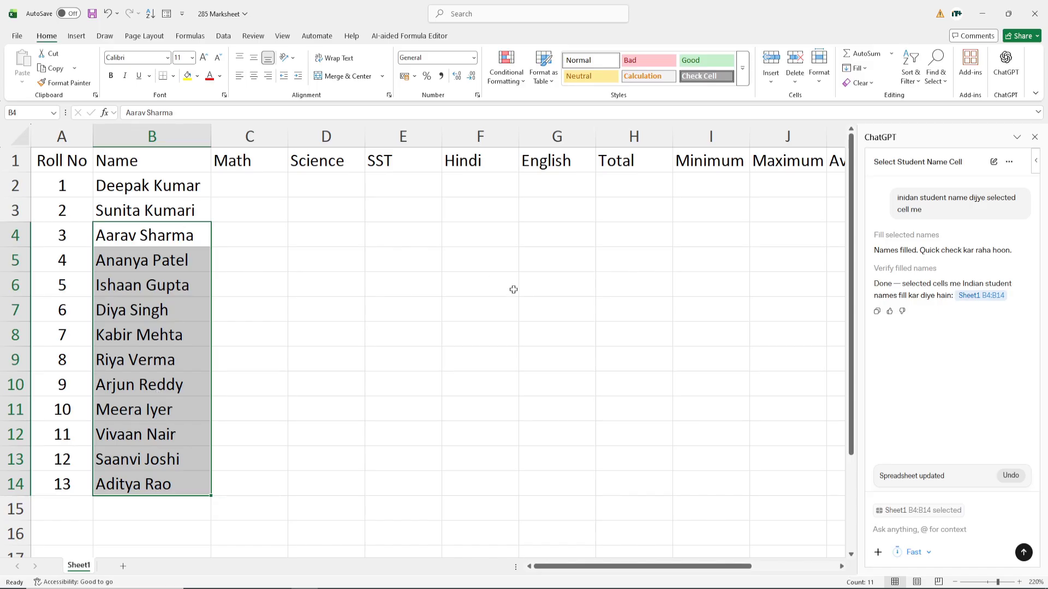
click(1034, 138)
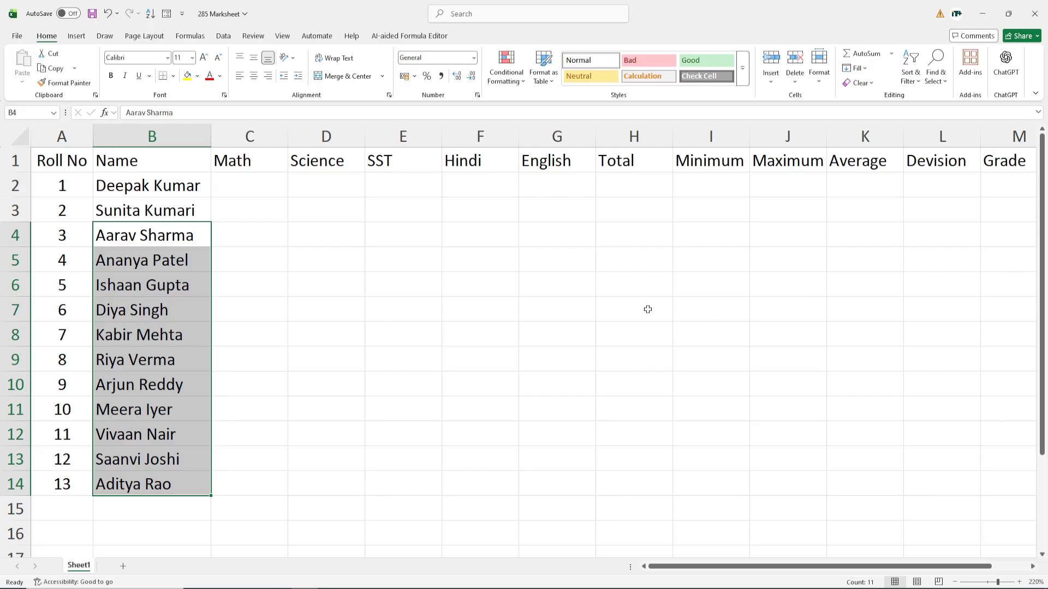
Step: Fill the marks range C2:G14 for all five subjects with the formula =RANDBETWEEN(20,80)
click(442, 283)
drag(231, 181, 538, 481)
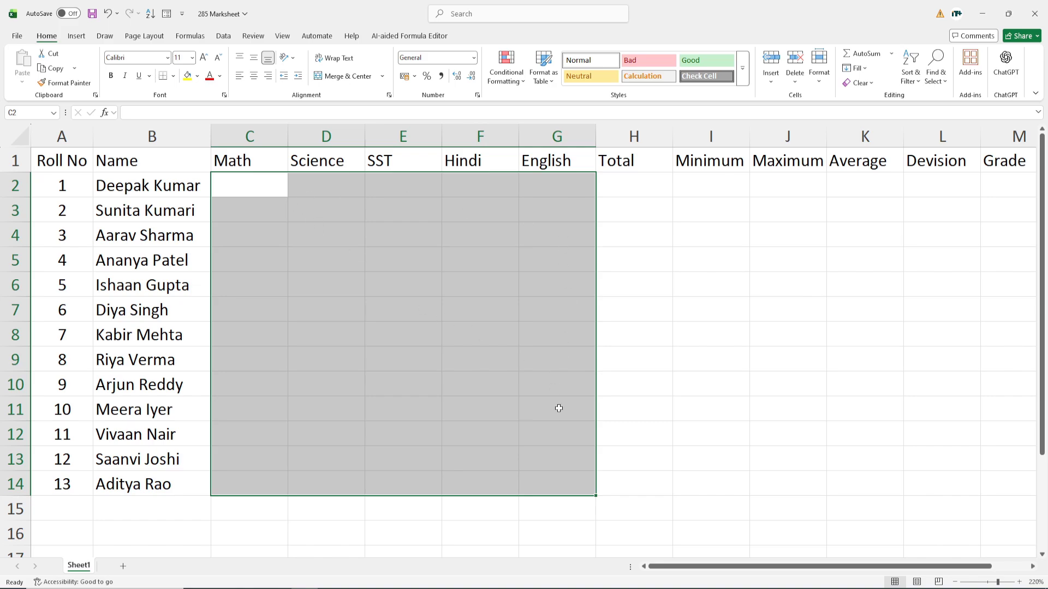
drag(224, 174, 540, 480)
text(=ra)
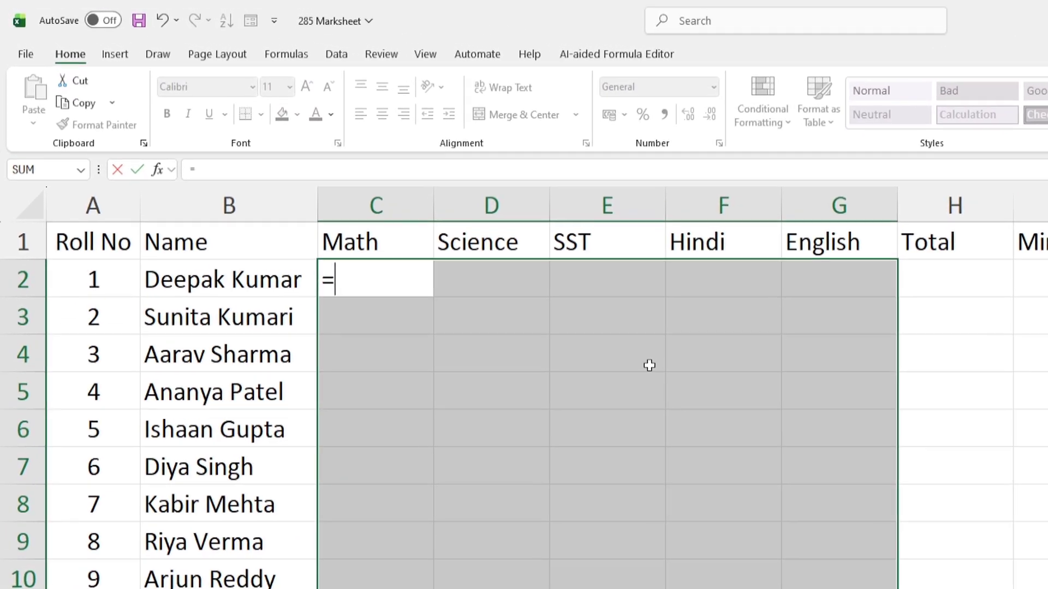
text(n)
key(Down)
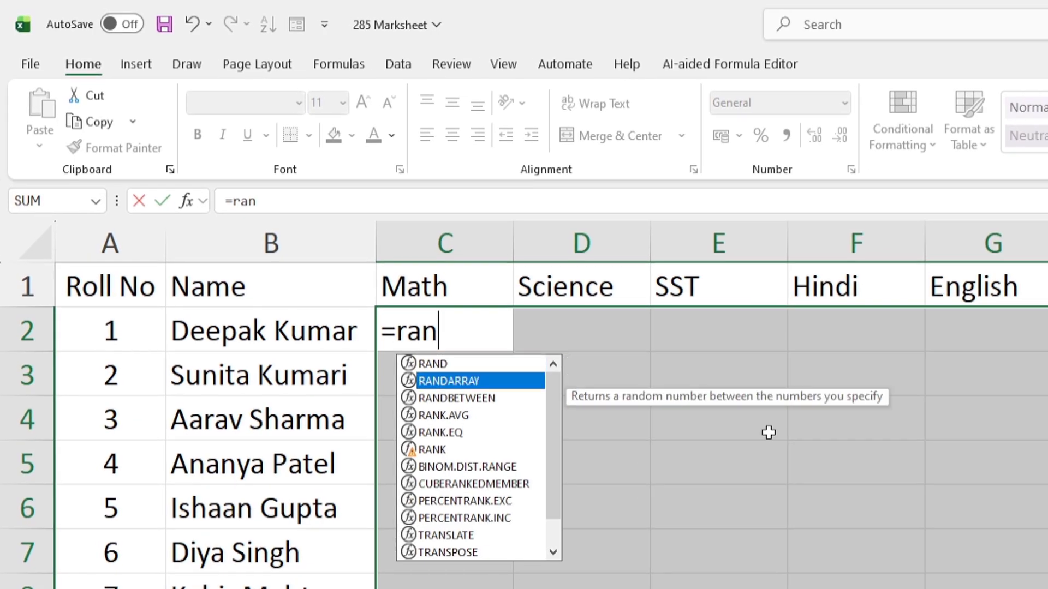
key(Down)
key(Tab)
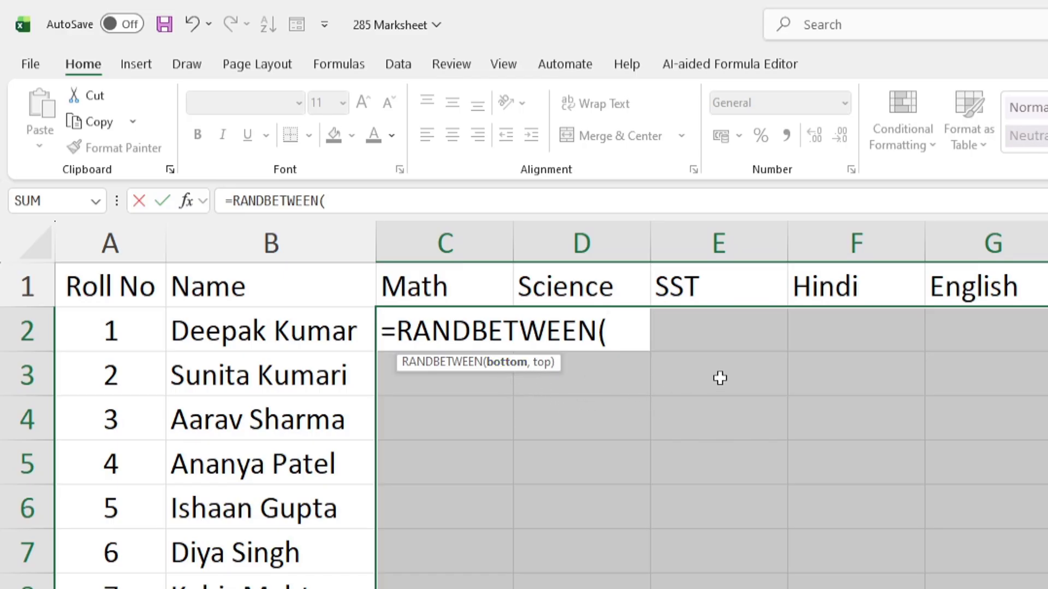
text(2)
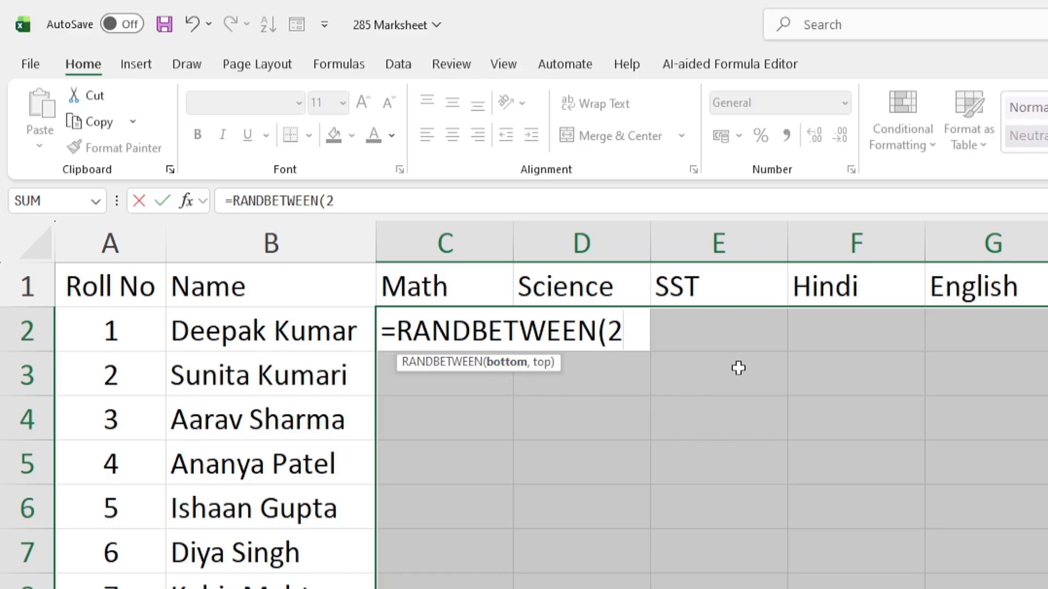
text(0,)
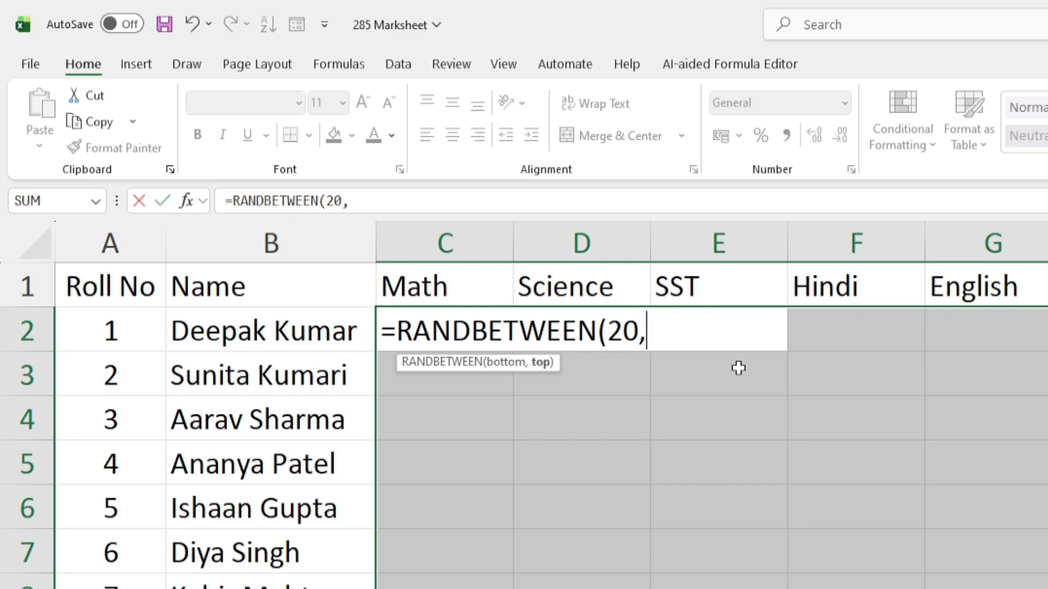
text(80))
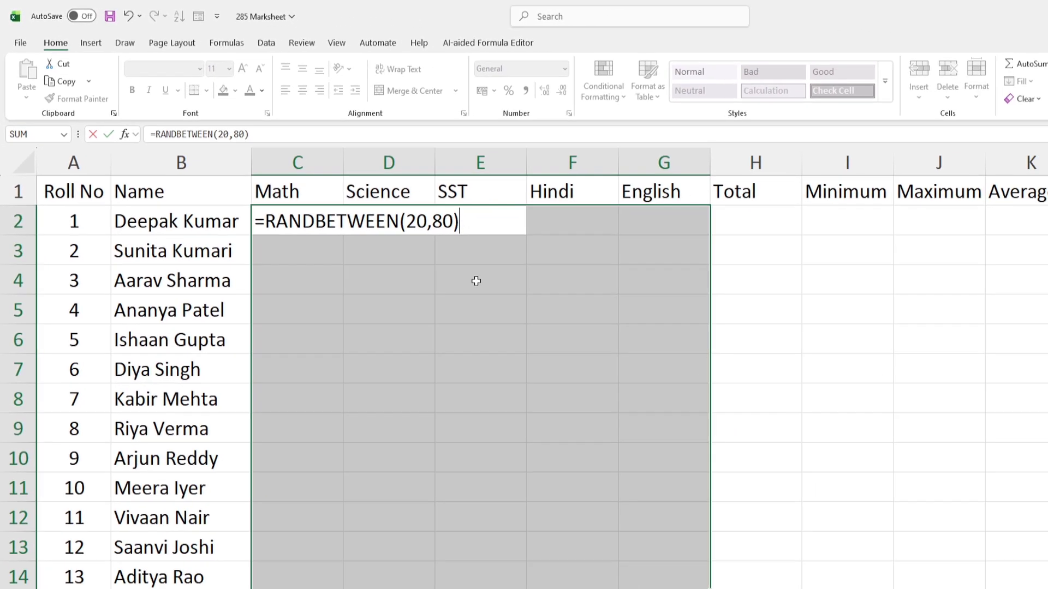
key(ctrl+Return)
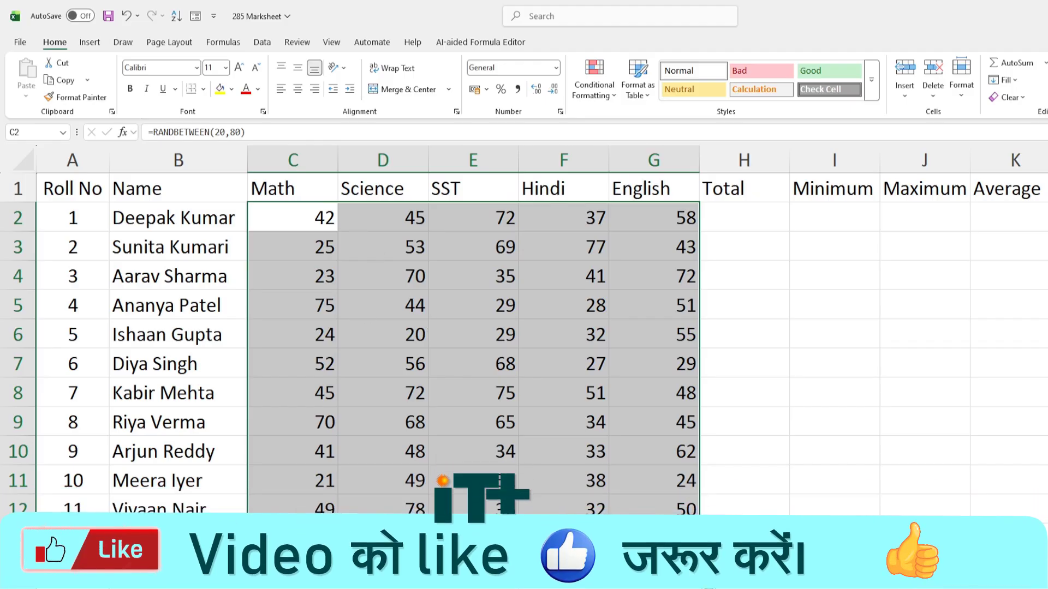
click(634, 390)
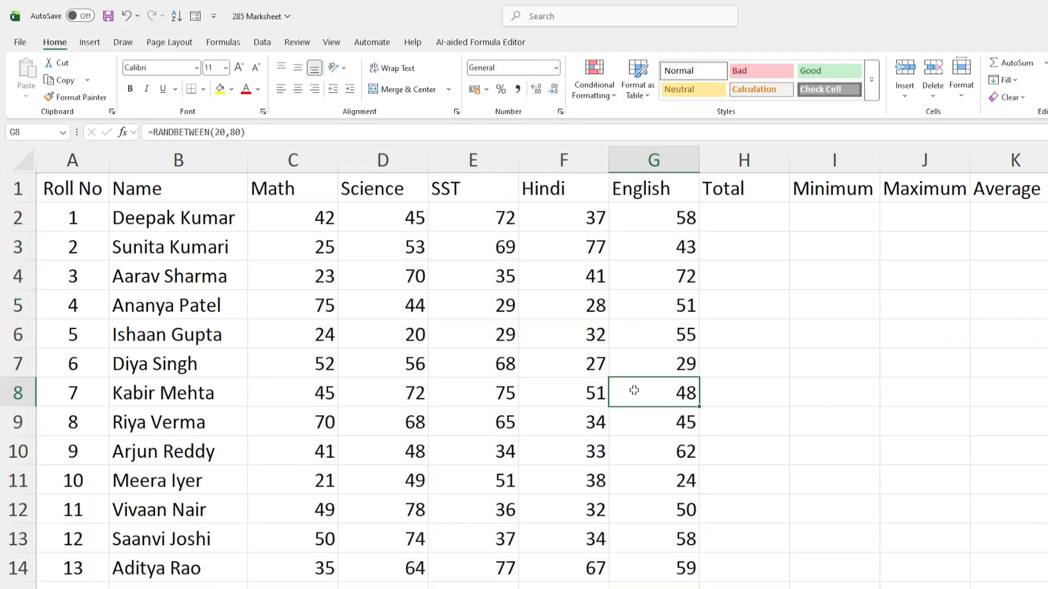
click(382, 270)
click(329, 221)
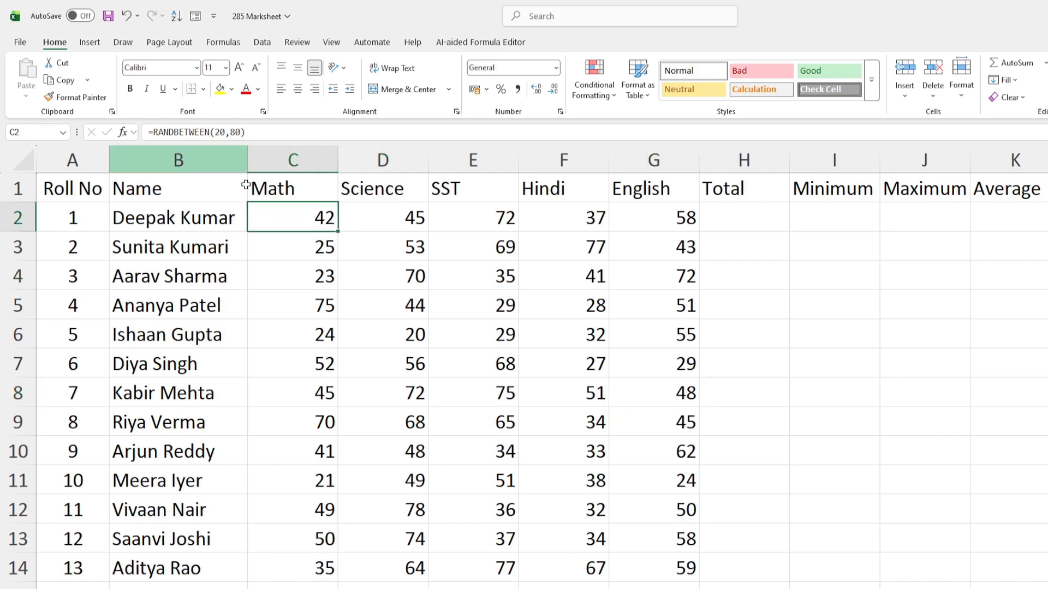
double_click(412, 306)
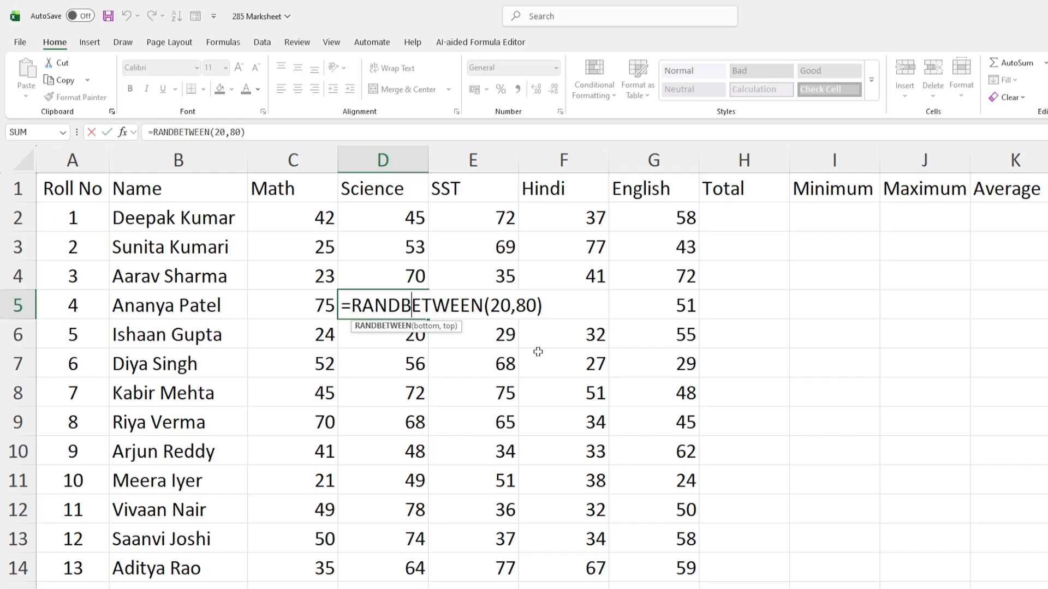
key(Escape)
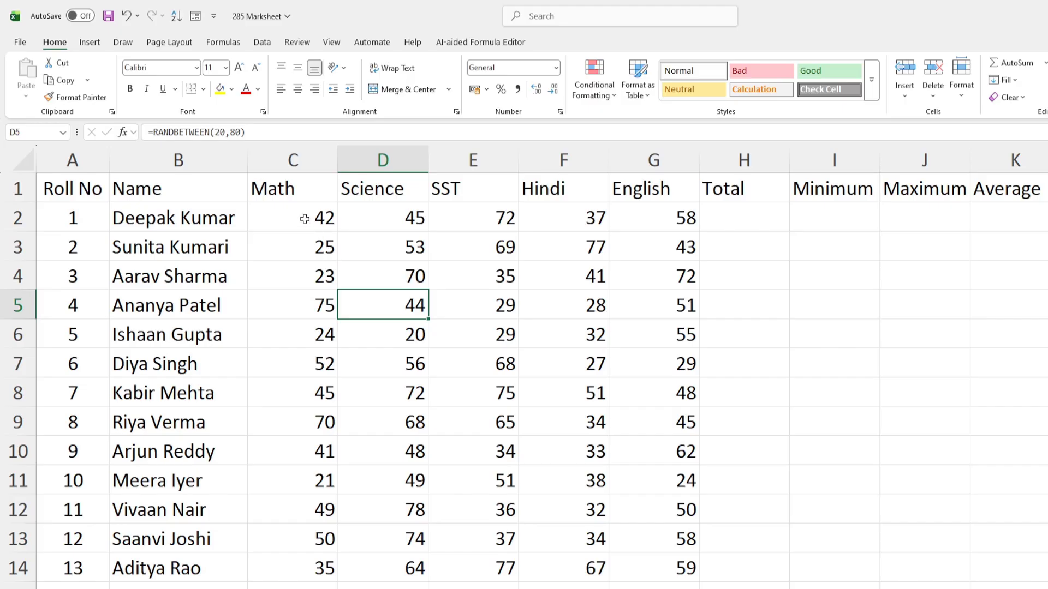
Step: Replace the random formulas in C2:G14 with fixed marks by copying the range and pasting it back as Values with Paste Special
drag(305, 218, 661, 568)
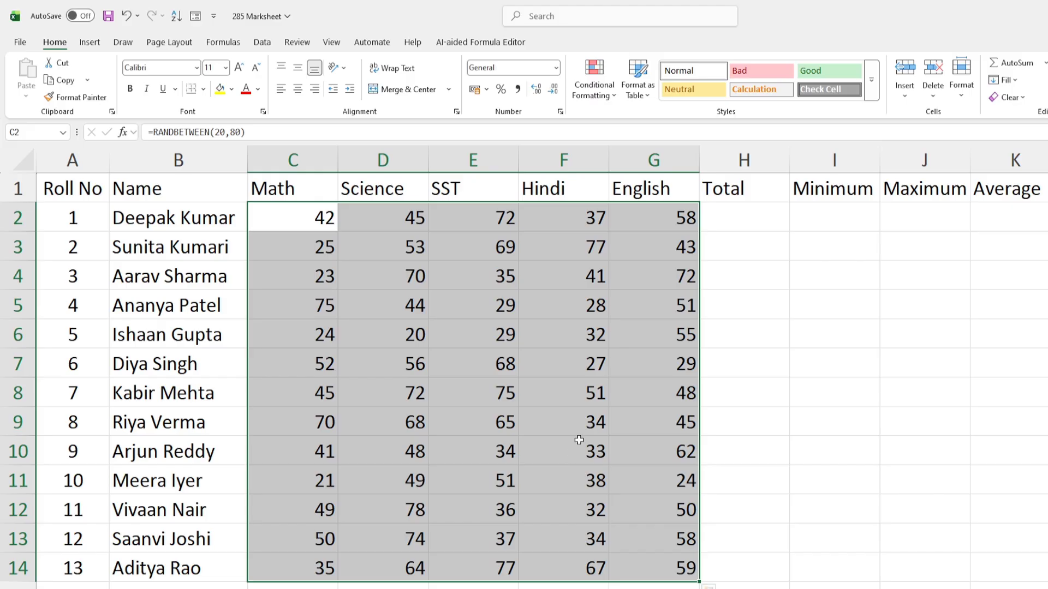
key(ctrl+c)
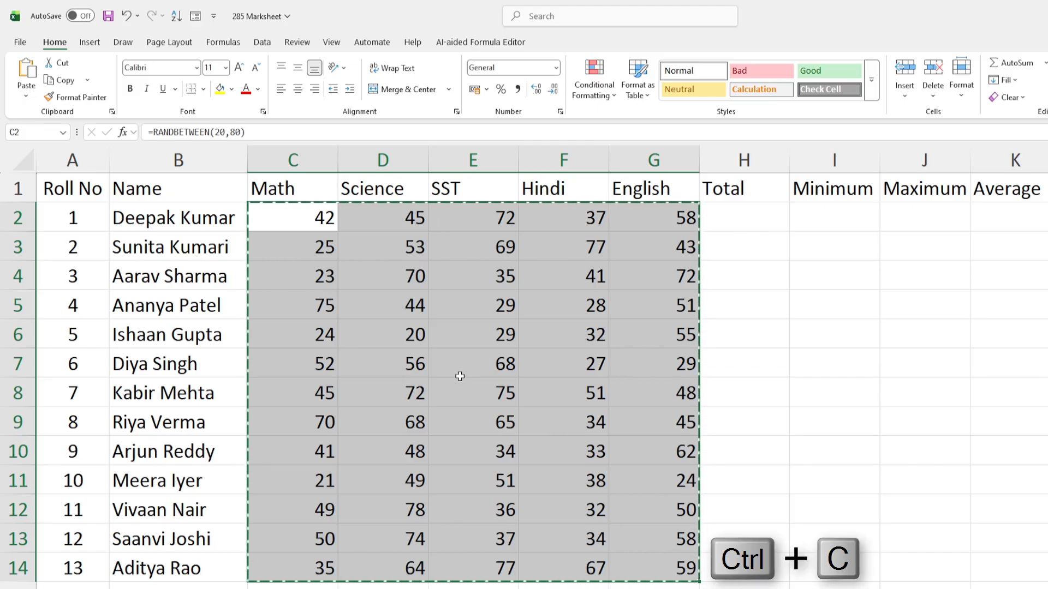
key(ctrl+alt+v)
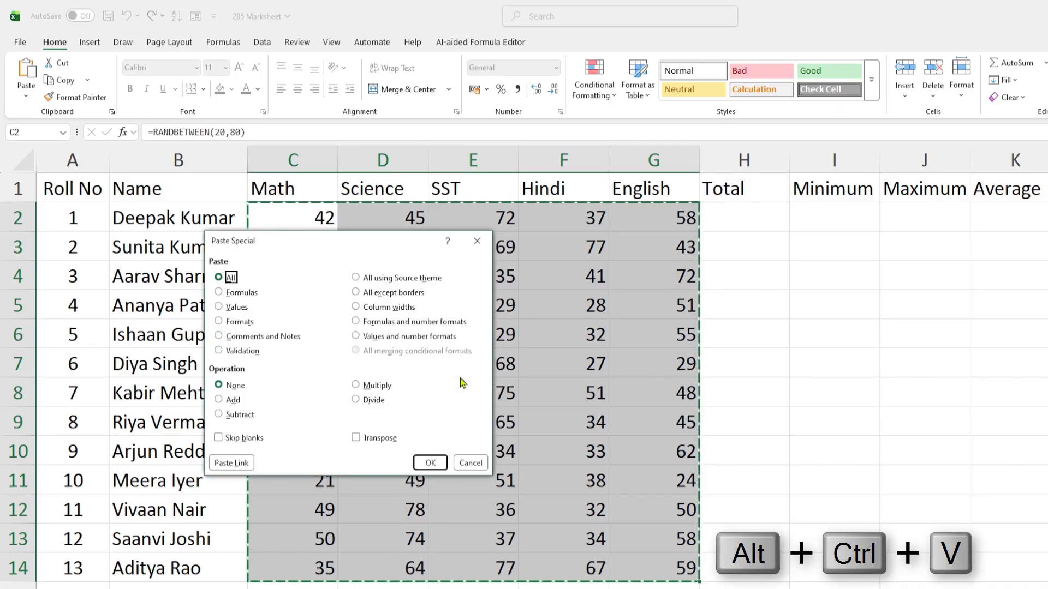
drag(387, 246, 487, 256)
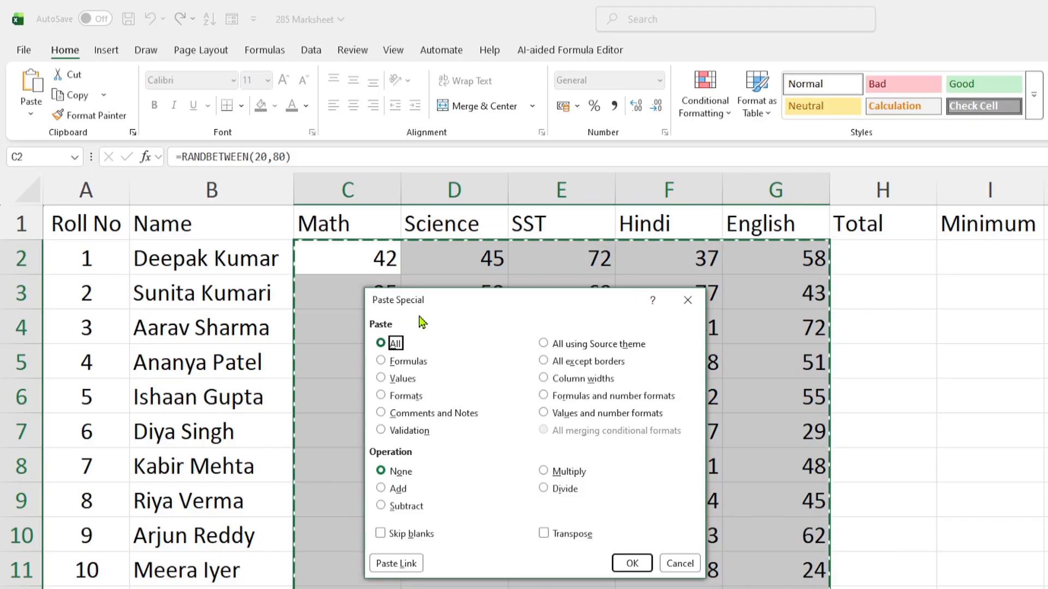
click(397, 379)
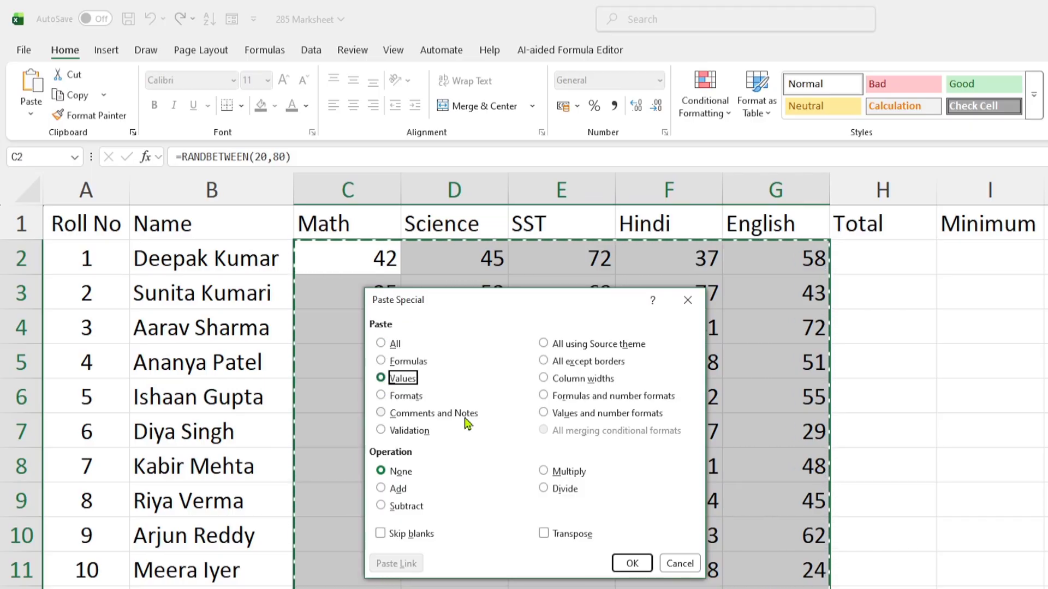
click(631, 562)
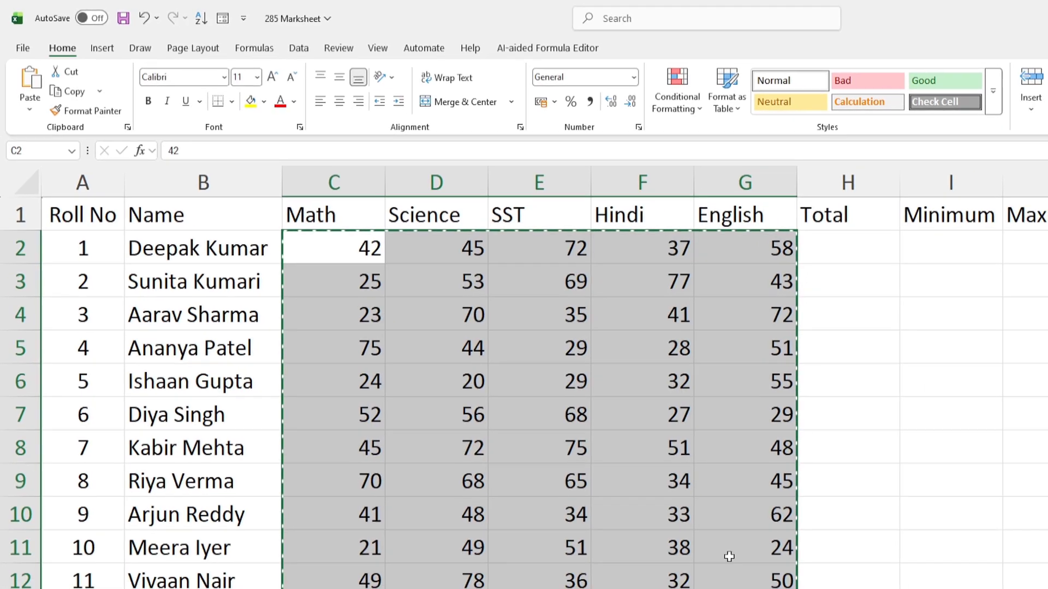
click(729, 556)
click(598, 446)
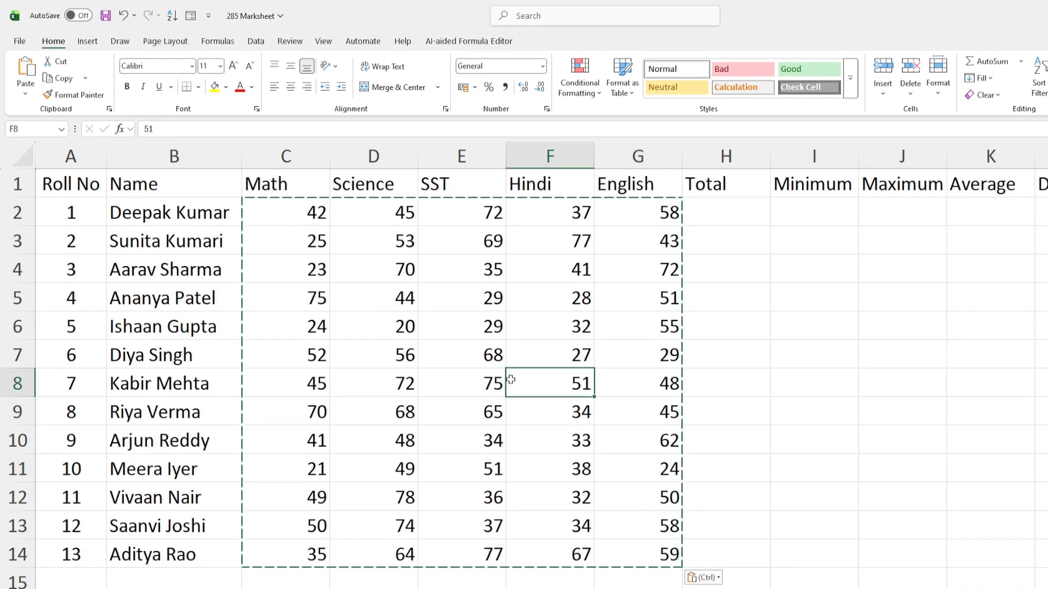
key(Escape)
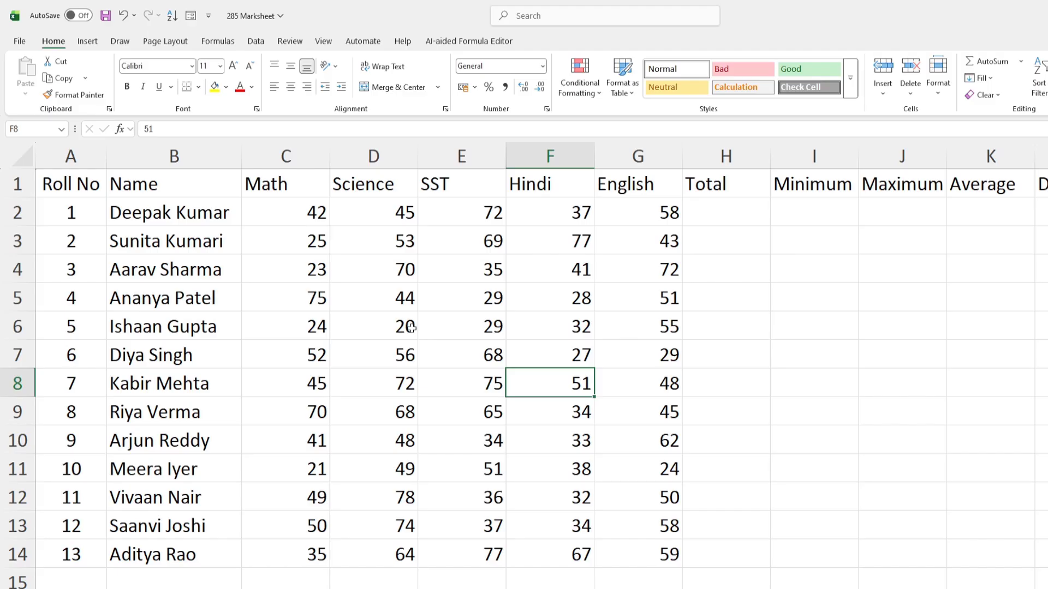
click(406, 326)
click(381, 246)
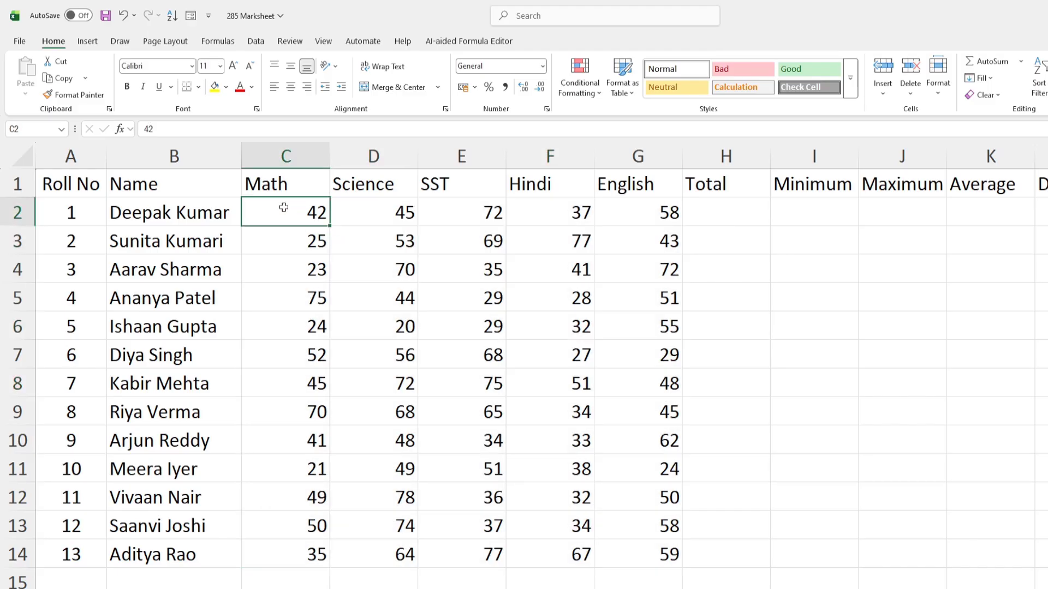
drag(283, 208, 622, 554)
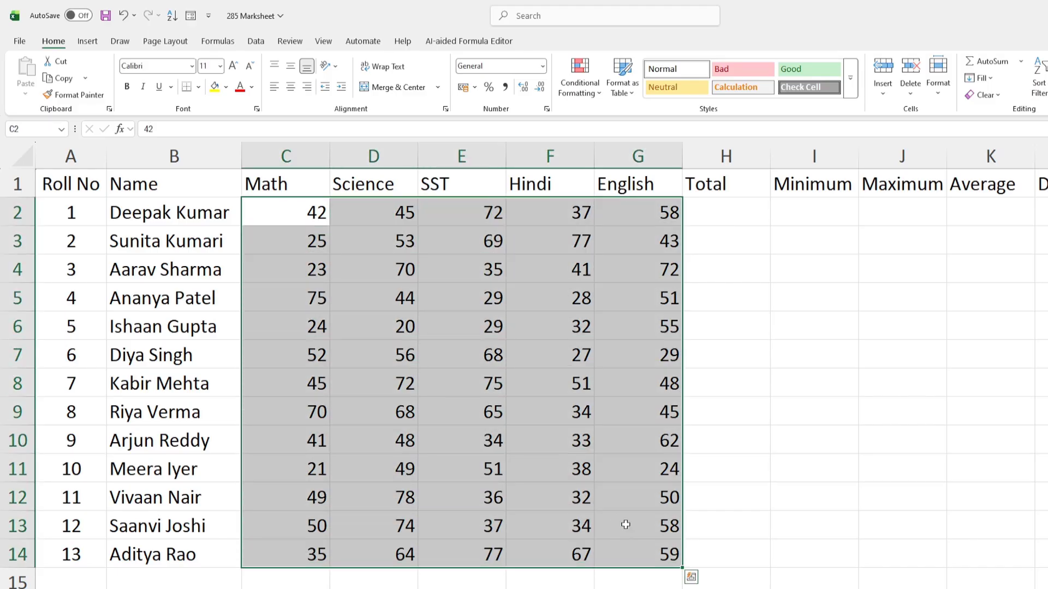
Step: Fill the Total column H2:H14 with AutoSum formulas adding up each student's five subject marks
click(742, 325)
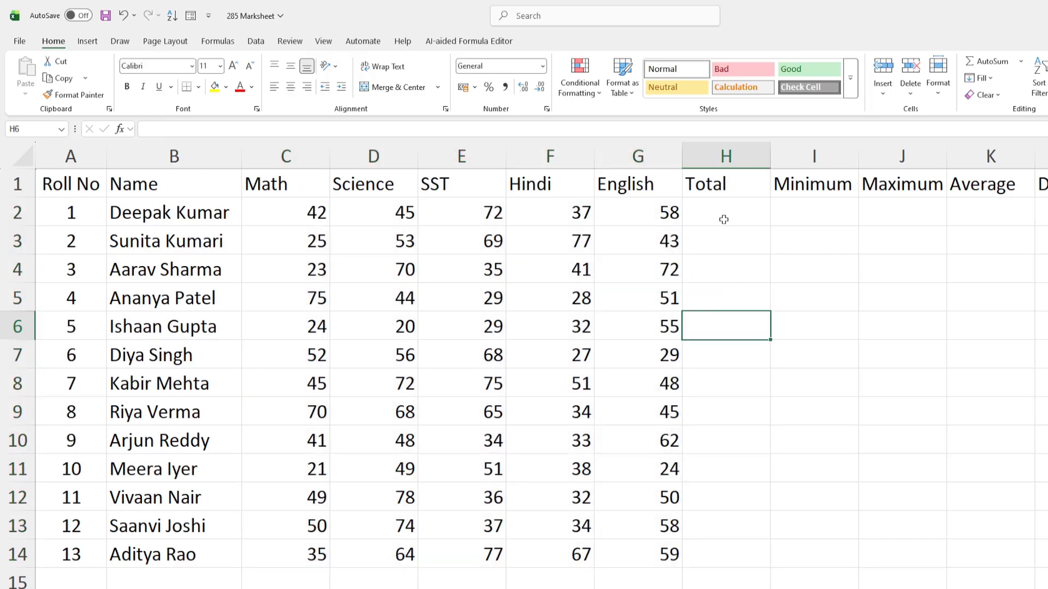
drag(720, 214, 699, 552)
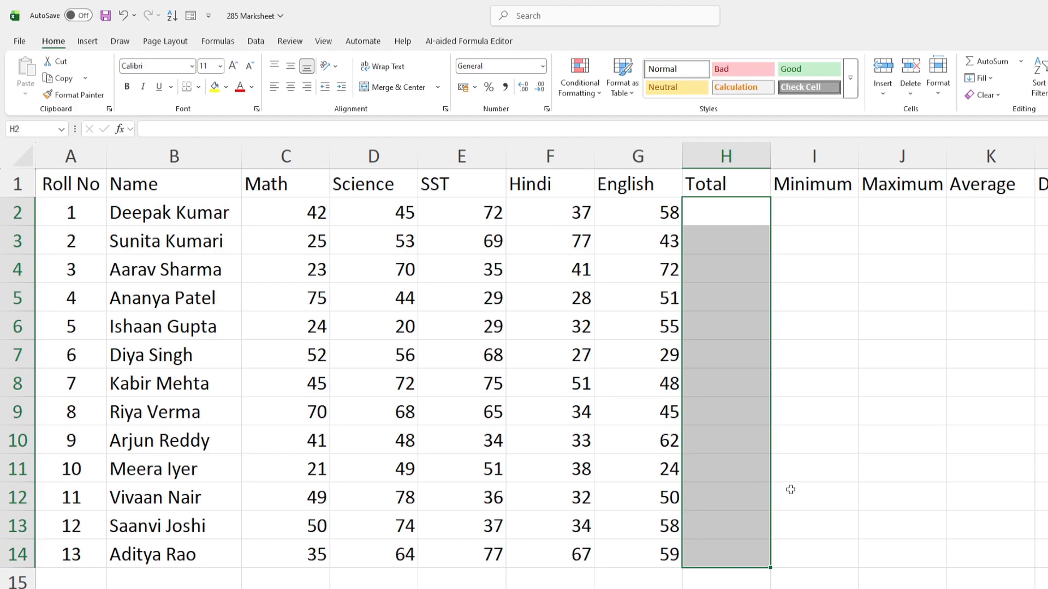
key(alt+equal)
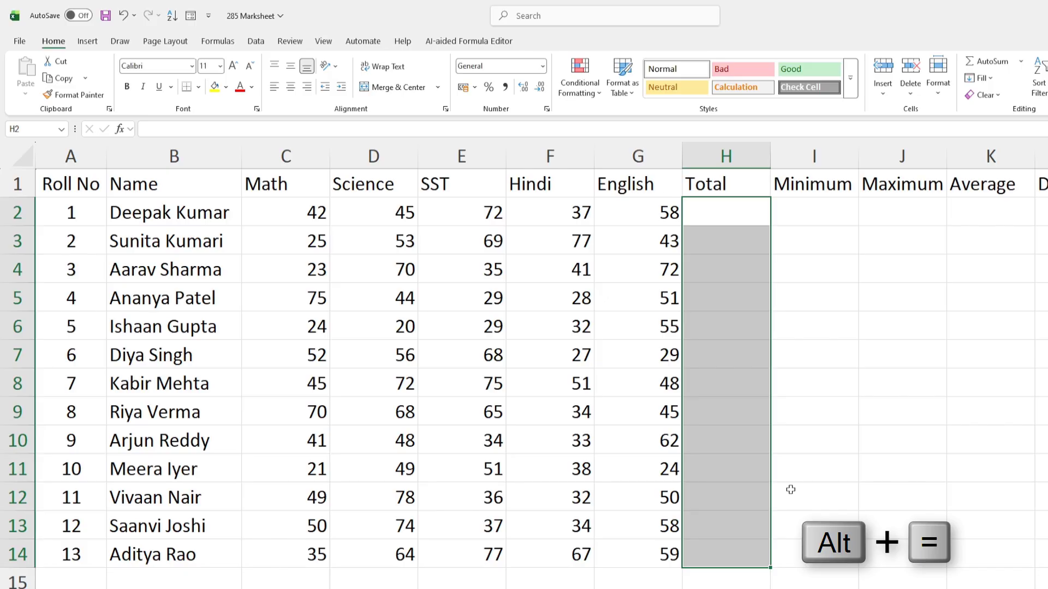
key(alt+equal)
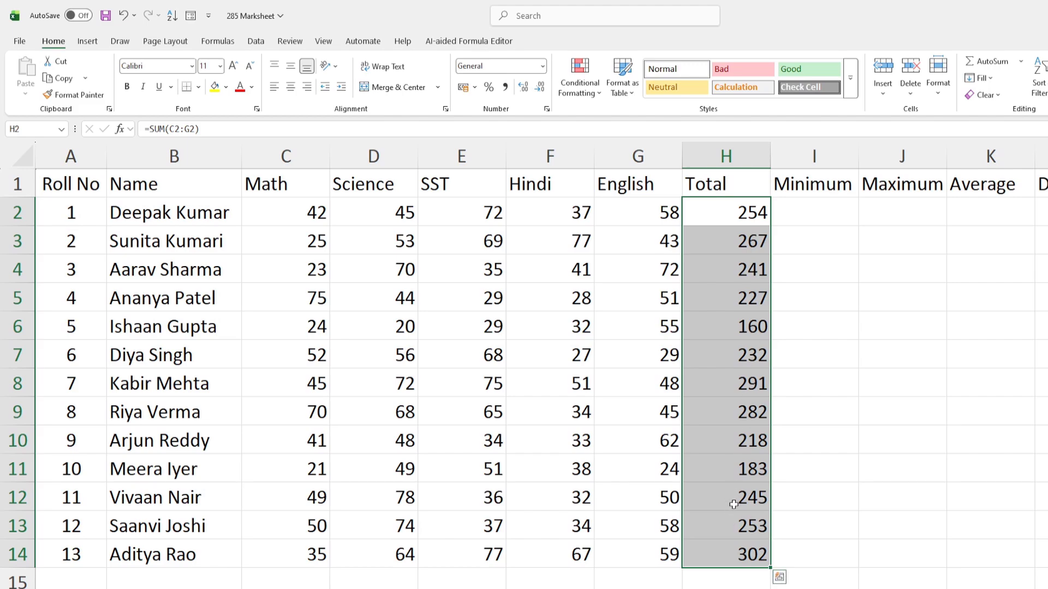
Step: Enter the formula =MIN(C2:G2) in cell I2 to get the first student's minimum mark
click(816, 216)
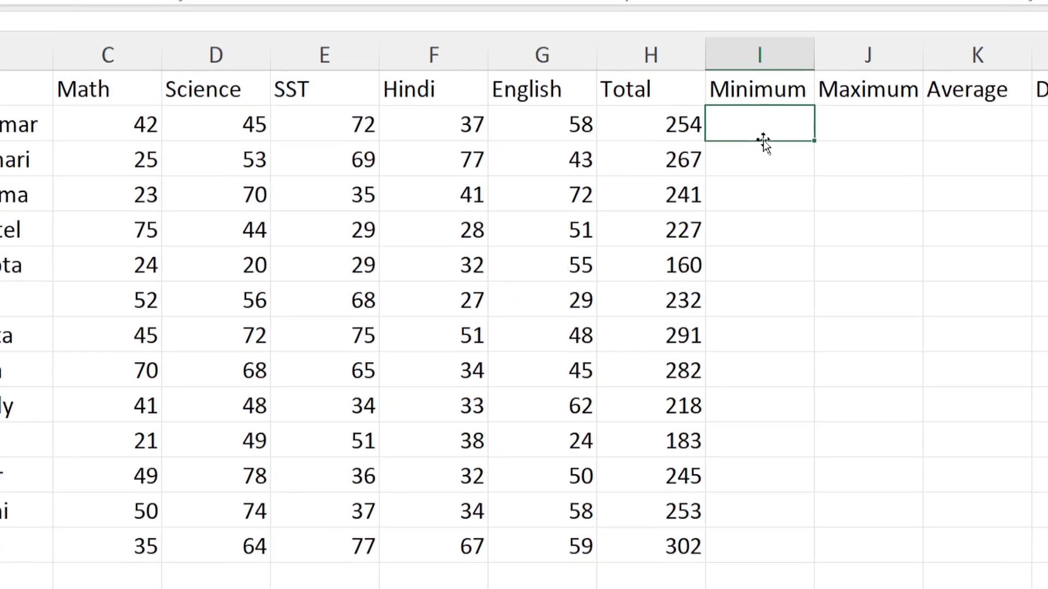
text(=min)
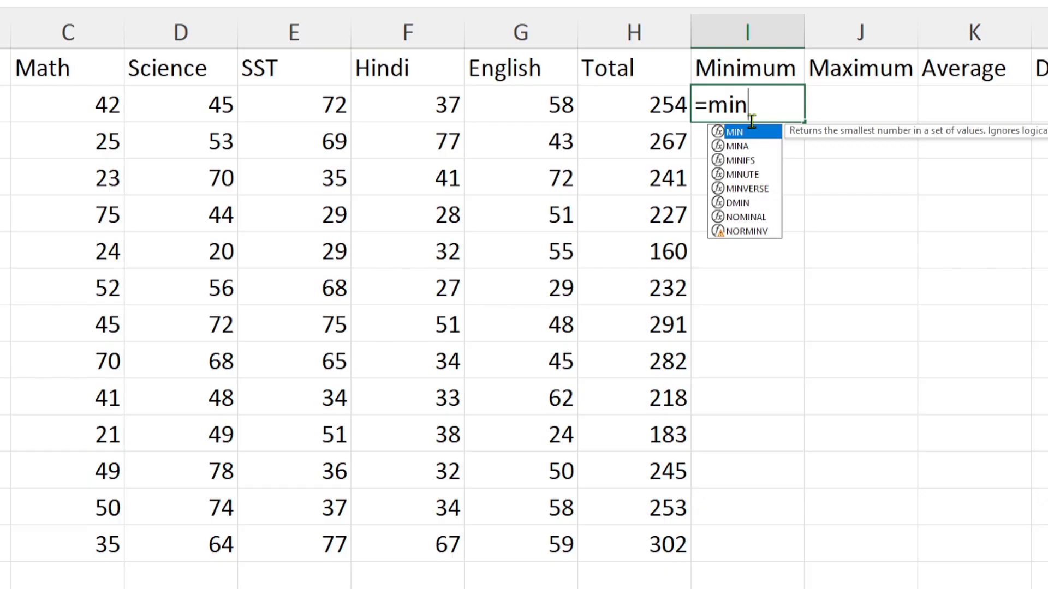
key(Tab)
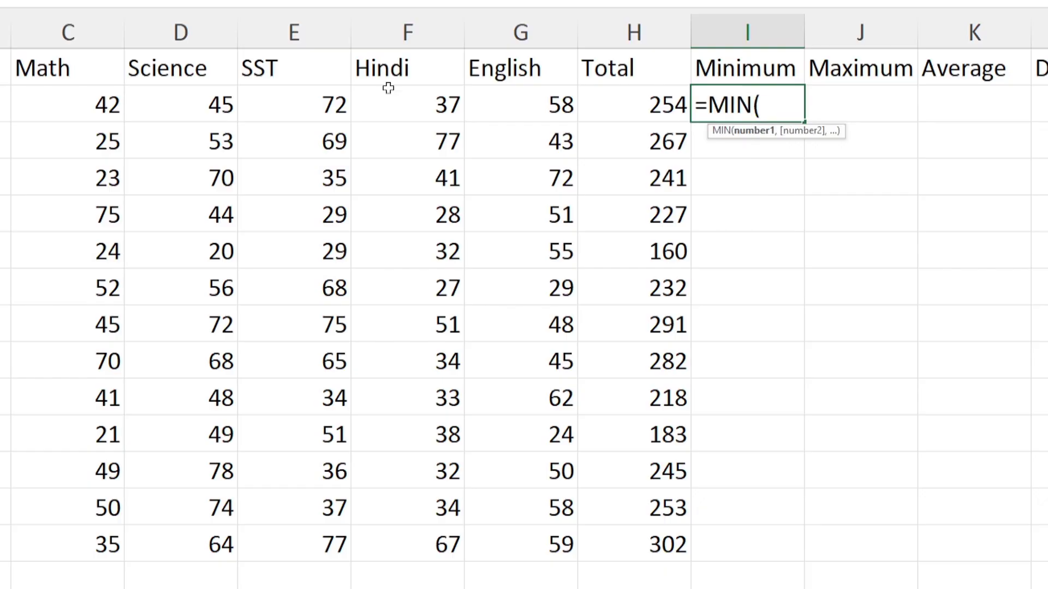
drag(98, 103, 503, 103)
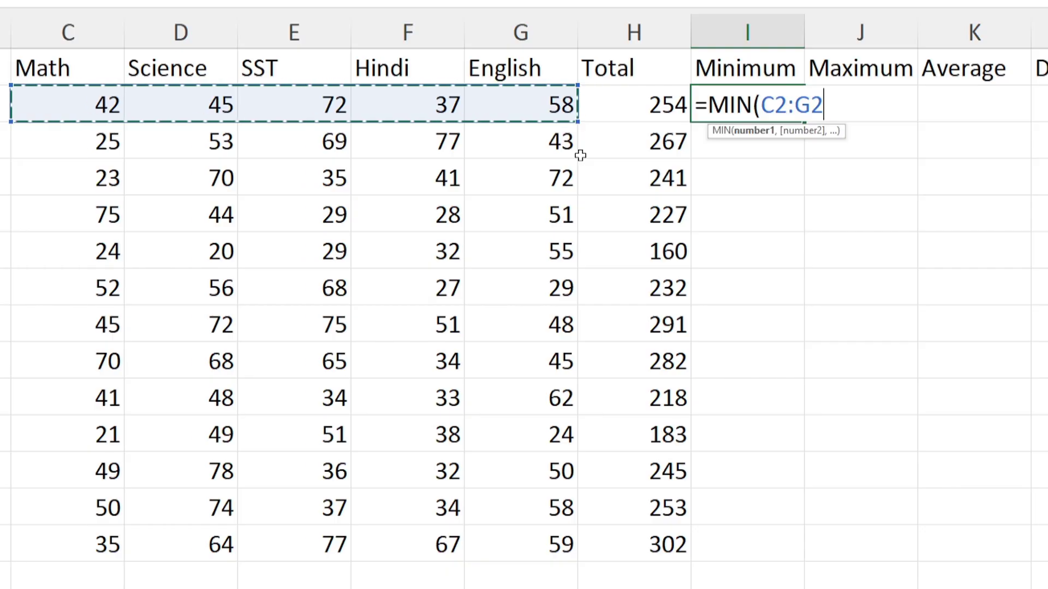
text())
key(Return)
click(724, 100)
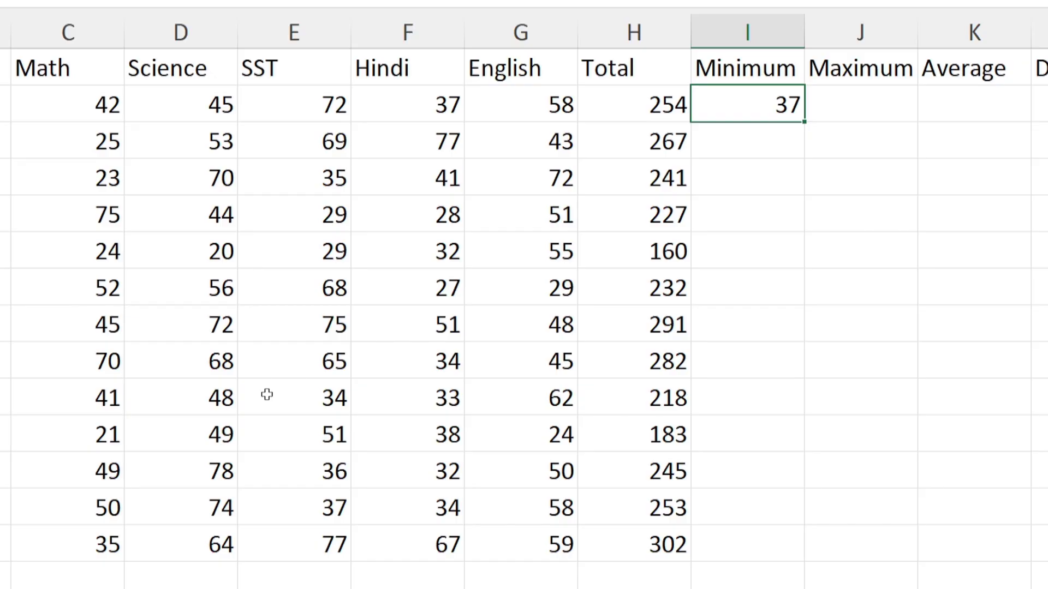
Step: Enter the formula =MAX(C2:G2) in cell J2 to get the first student's maximum mark
click(873, 108)
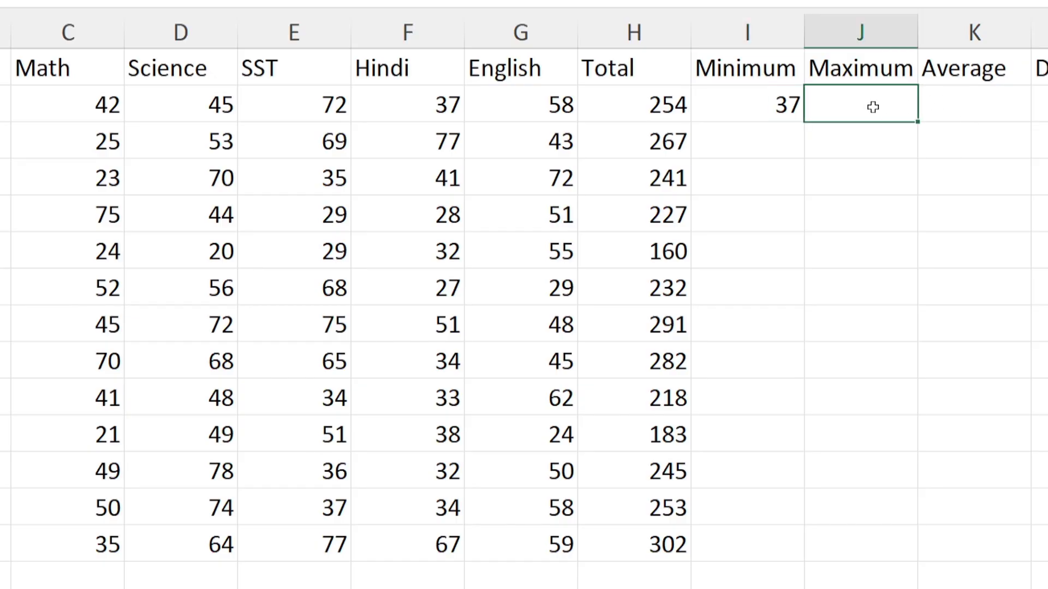
text(=max)
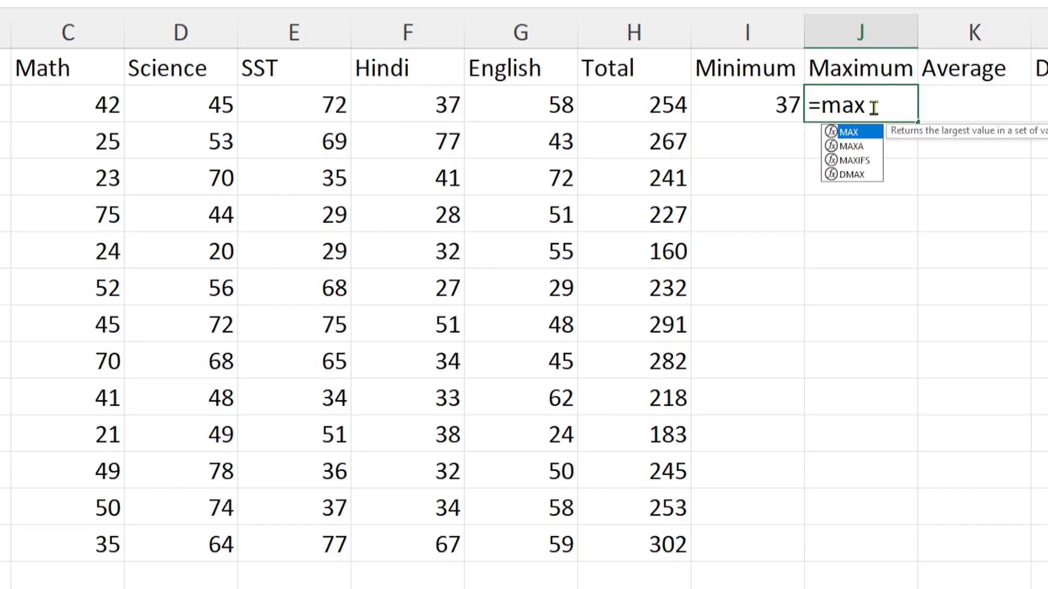
key(Tab)
drag(105, 113, 524, 120)
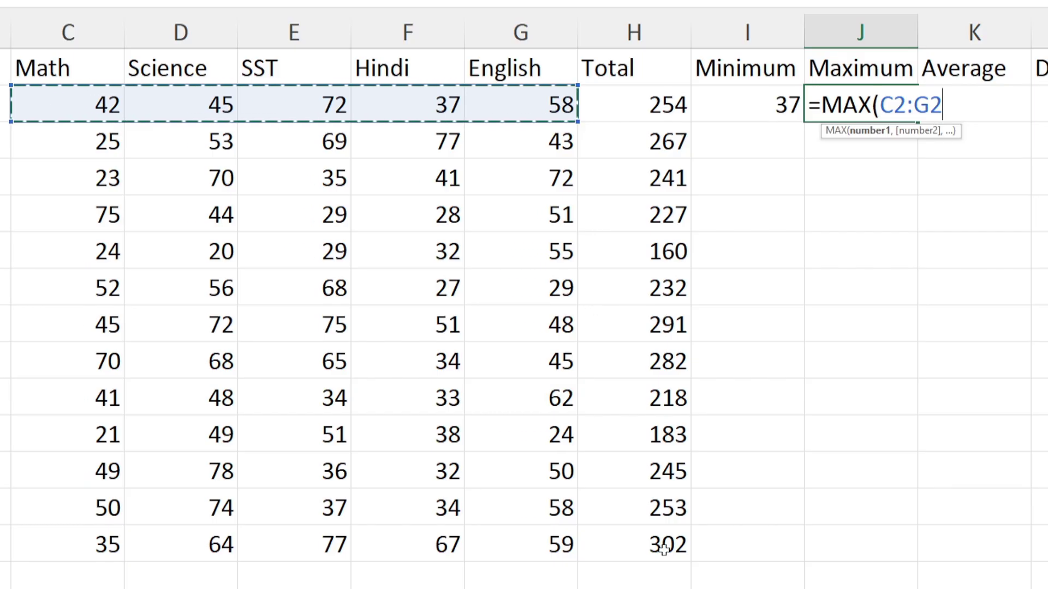
text())
key(Return)
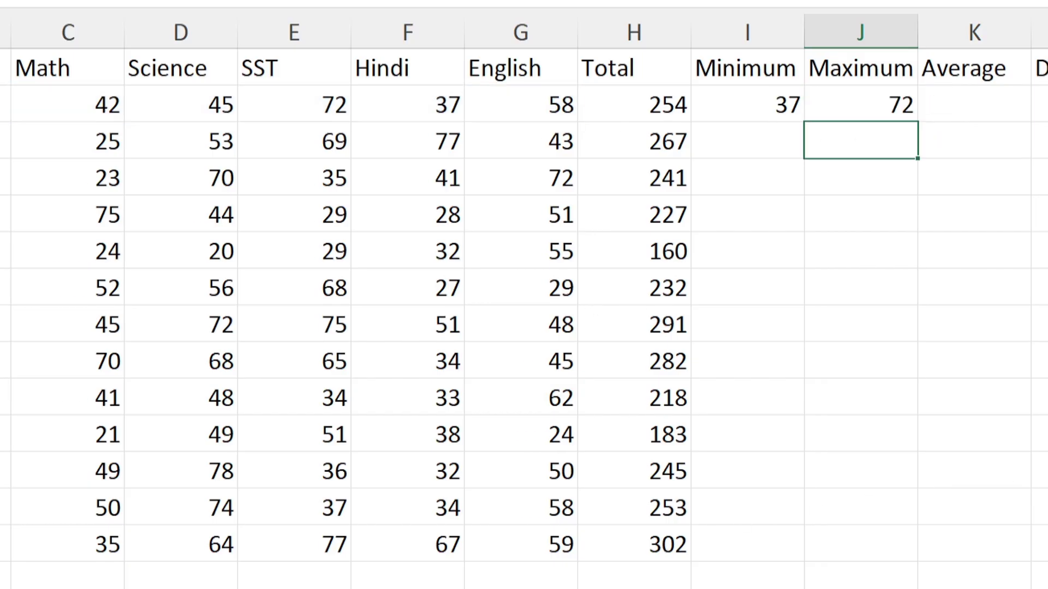
Step: Enter the formula =AVERAGE(C2:G2) in cell K2 to get the first student's average mark
click(965, 101)
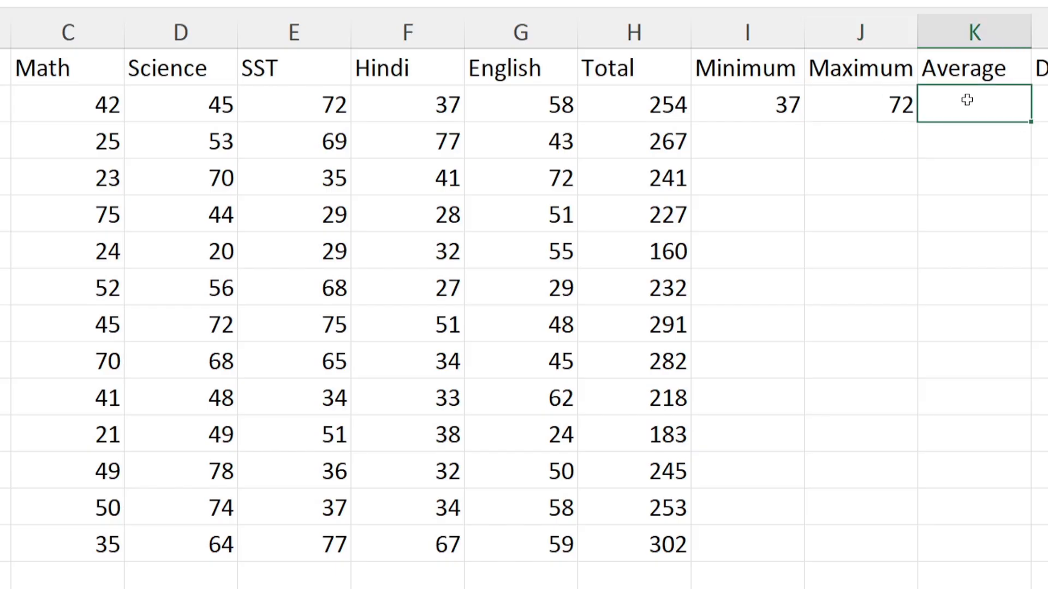
text(=aver)
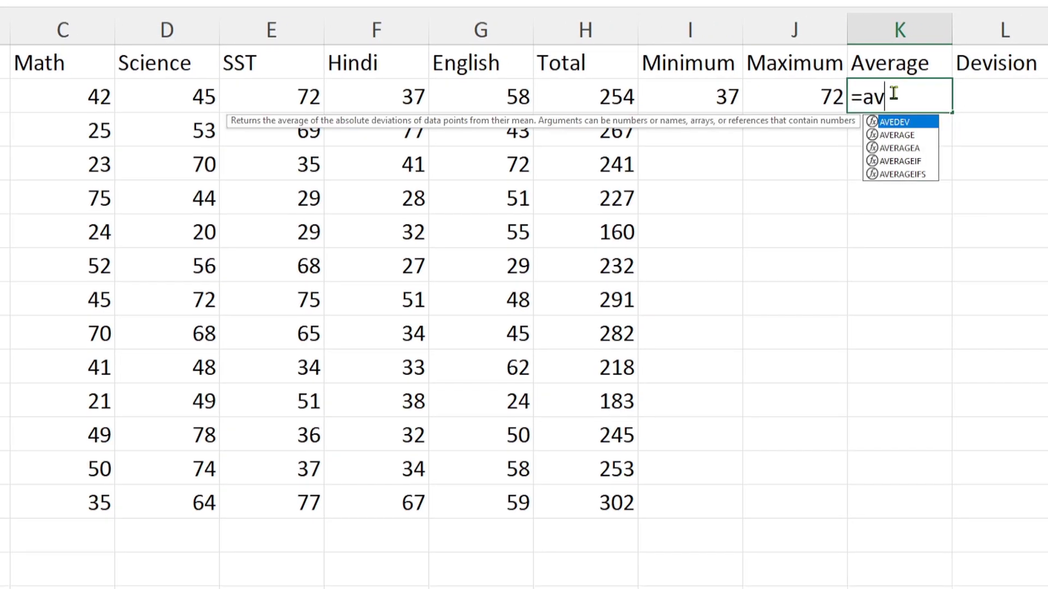
key(Tab)
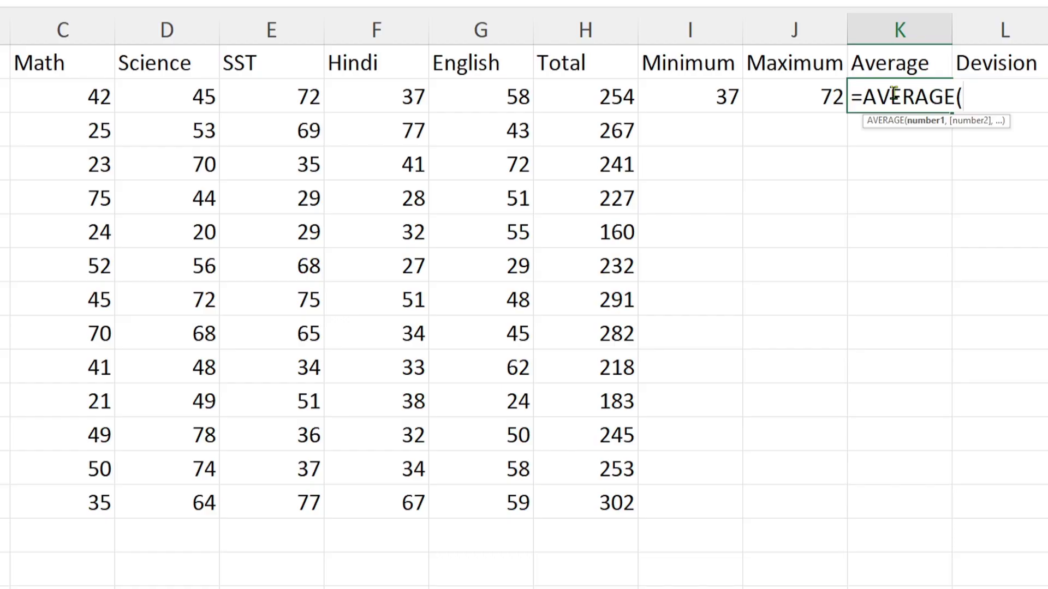
drag(75, 96, 468, 108)
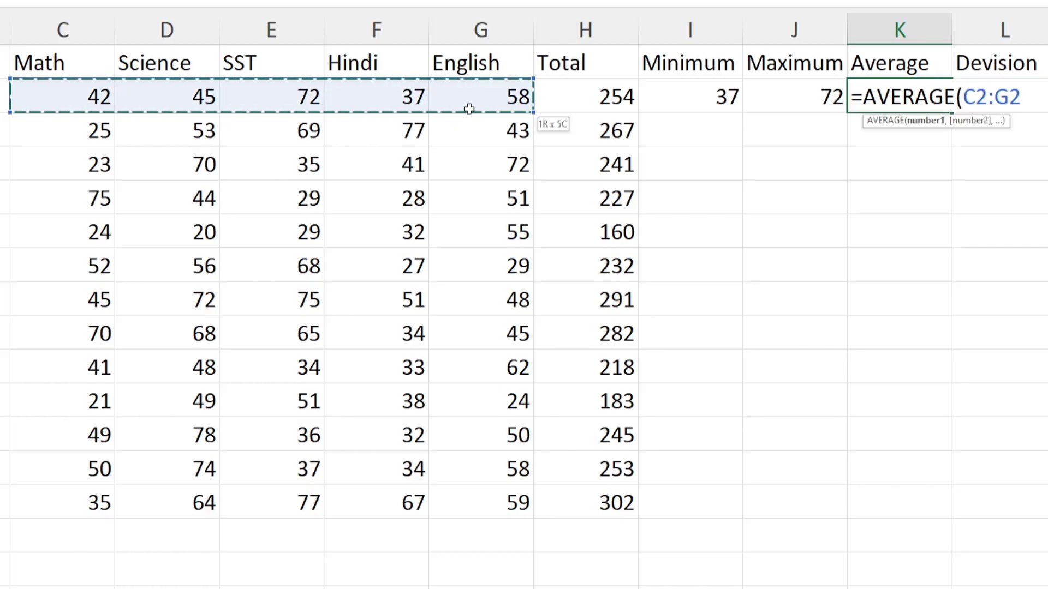
text())
key(Return)
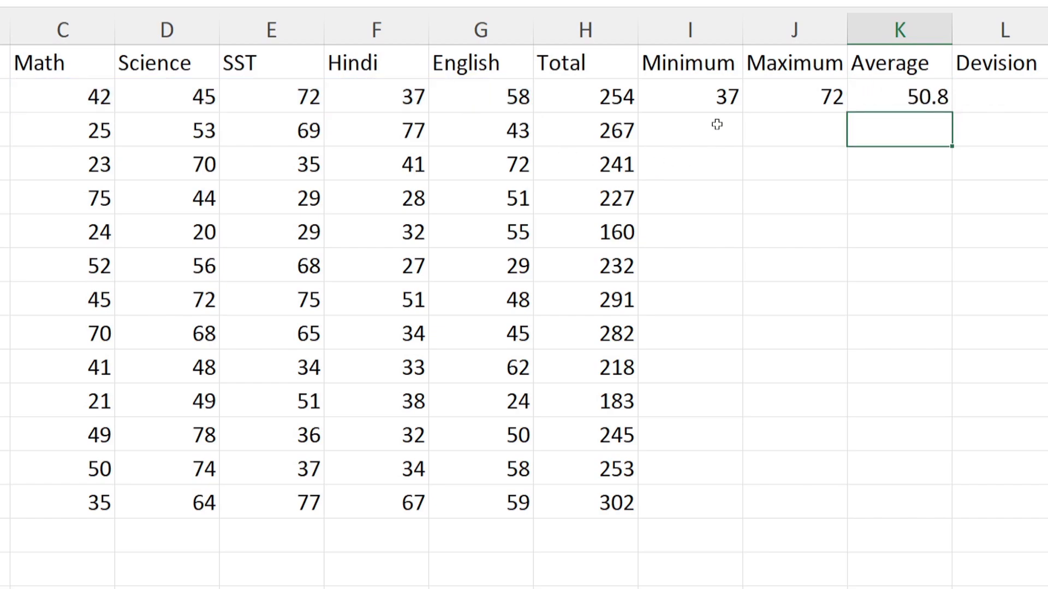
Step: Fill the Minimum, Maximum and Average formulas from row 2 down through row 14 in I2:K14
click(716, 105)
click(815, 101)
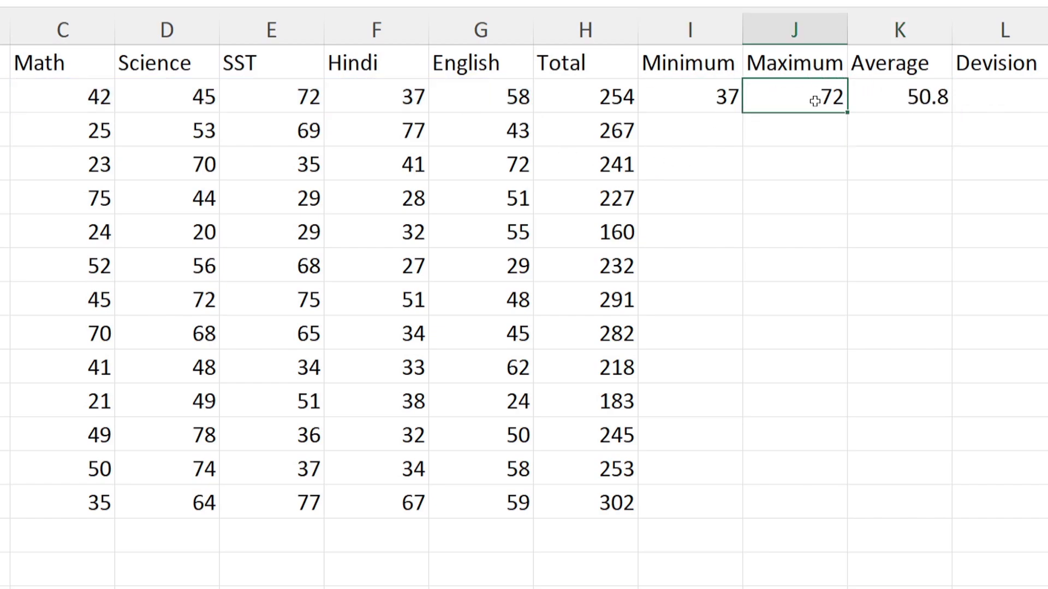
click(914, 108)
drag(709, 101, 914, 494)
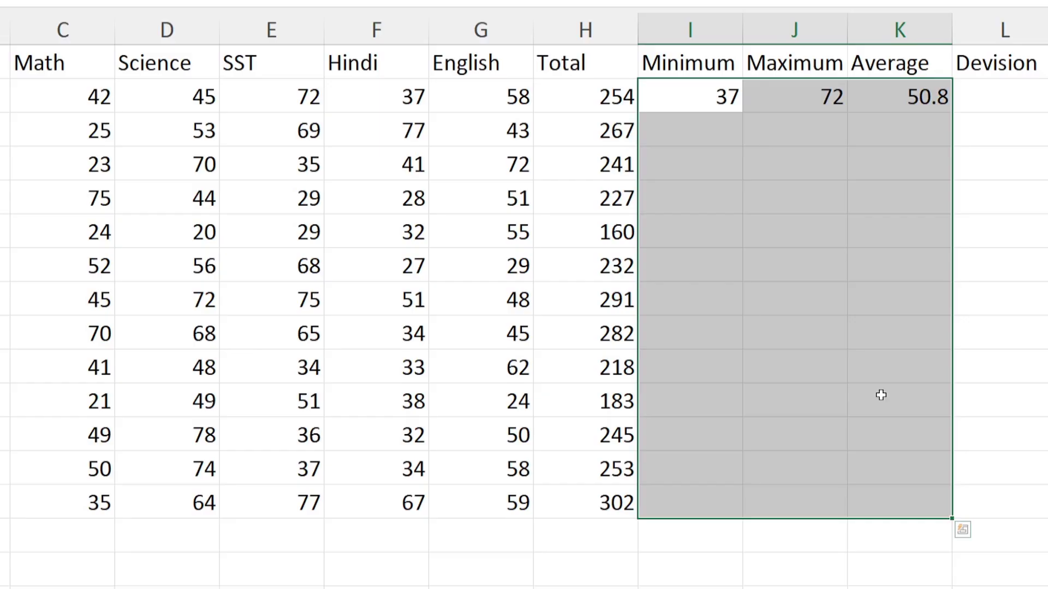
key(ctrl+d)
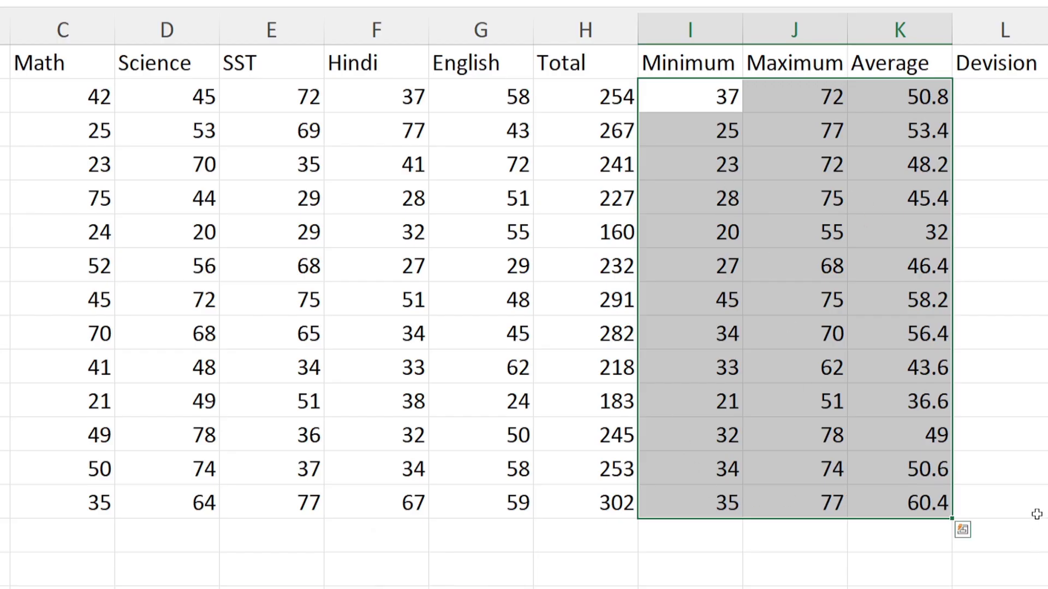
Step: Start an IFS formula in Devision cell L2 whose first condition, K2>=60, returns "1st"
scroll(522, 301, right, 1)
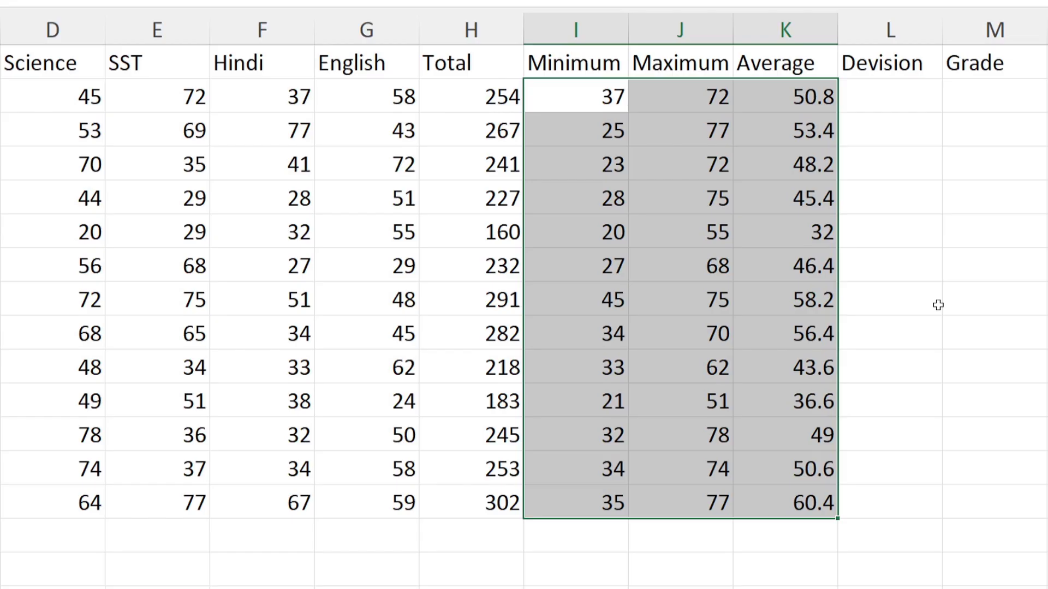
click(890, 98)
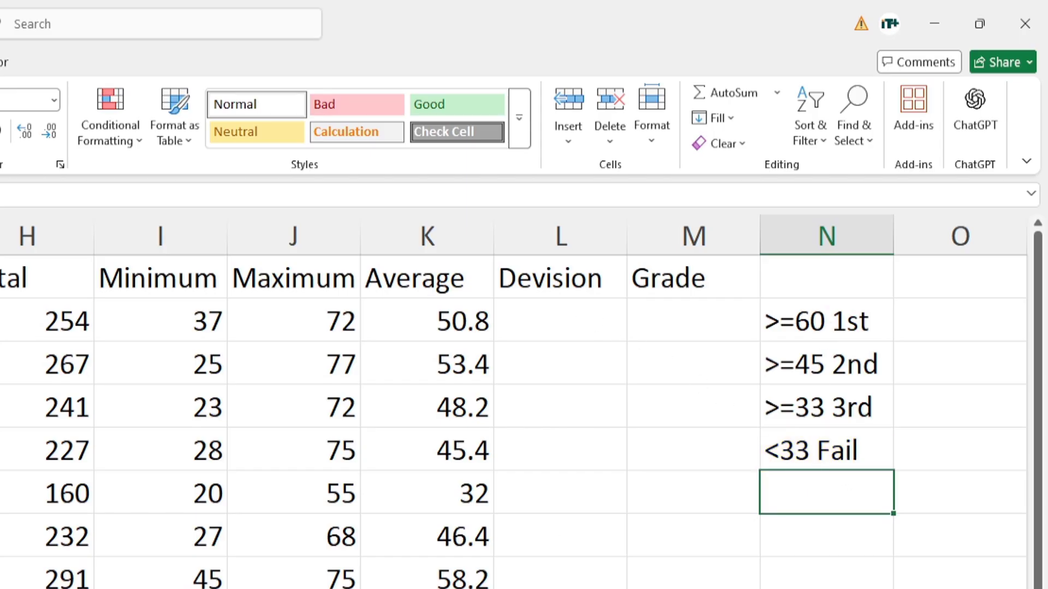
click(560, 320)
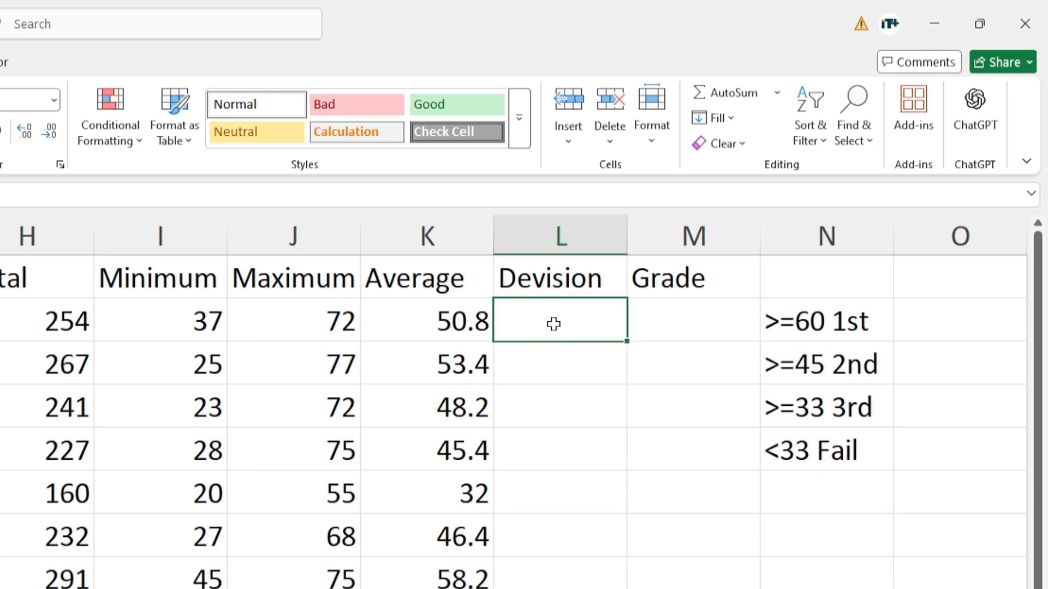
text(=)
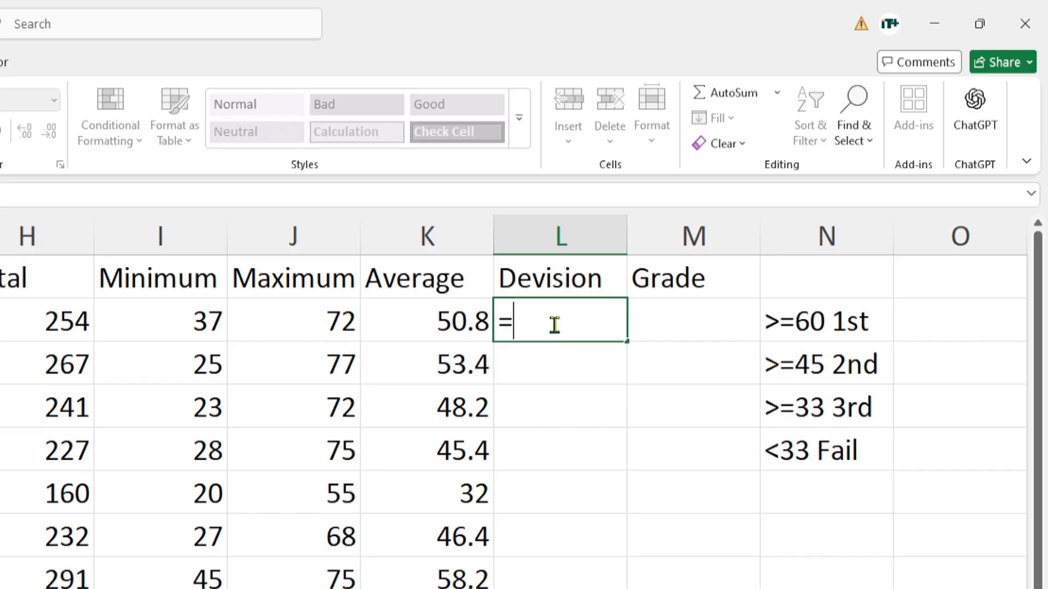
text(ifs)
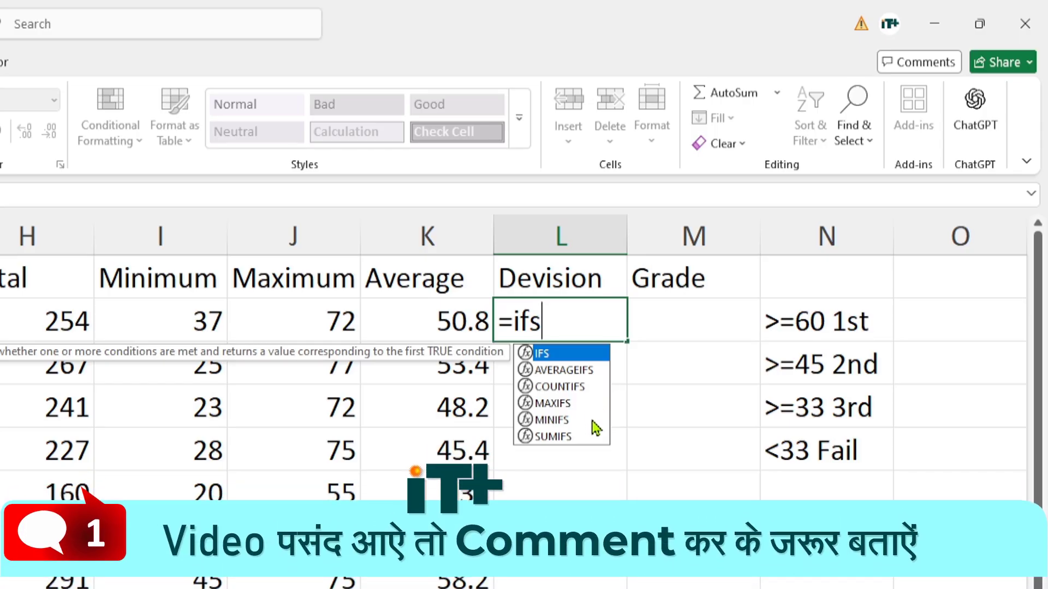
key(Tab)
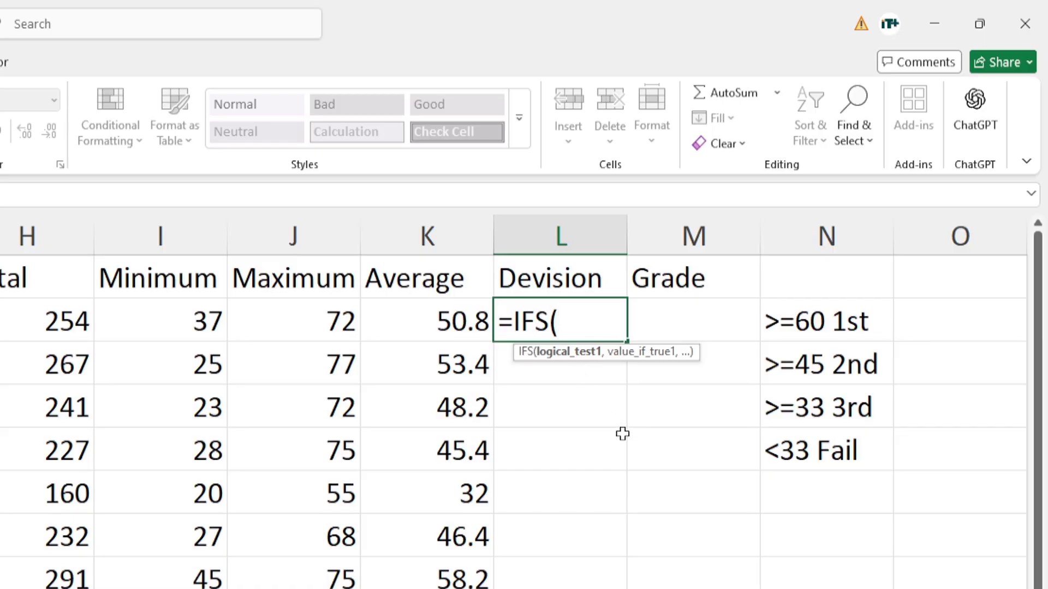
click(438, 326)
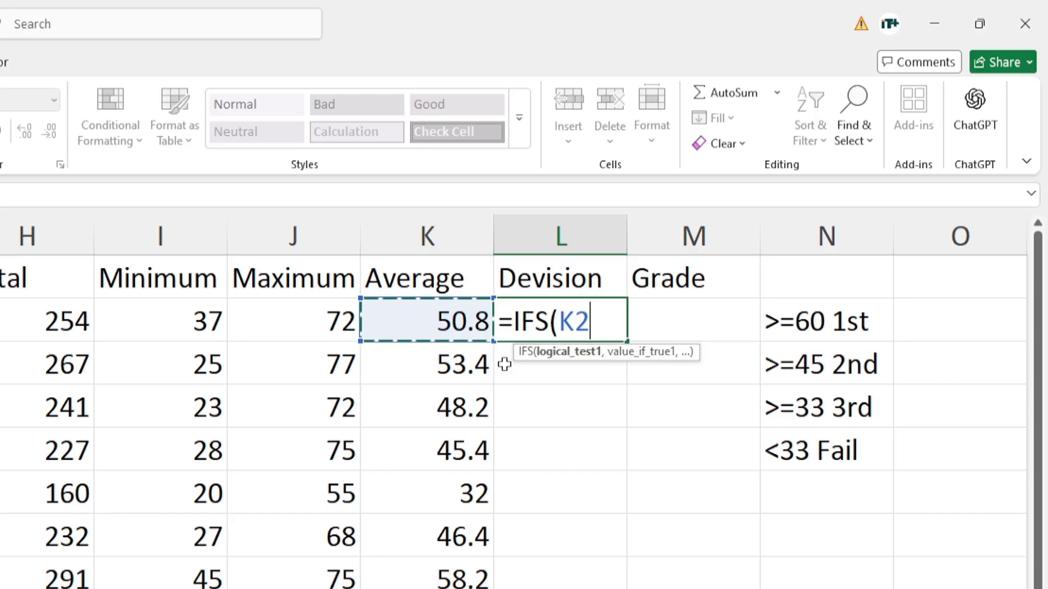
text(>=)
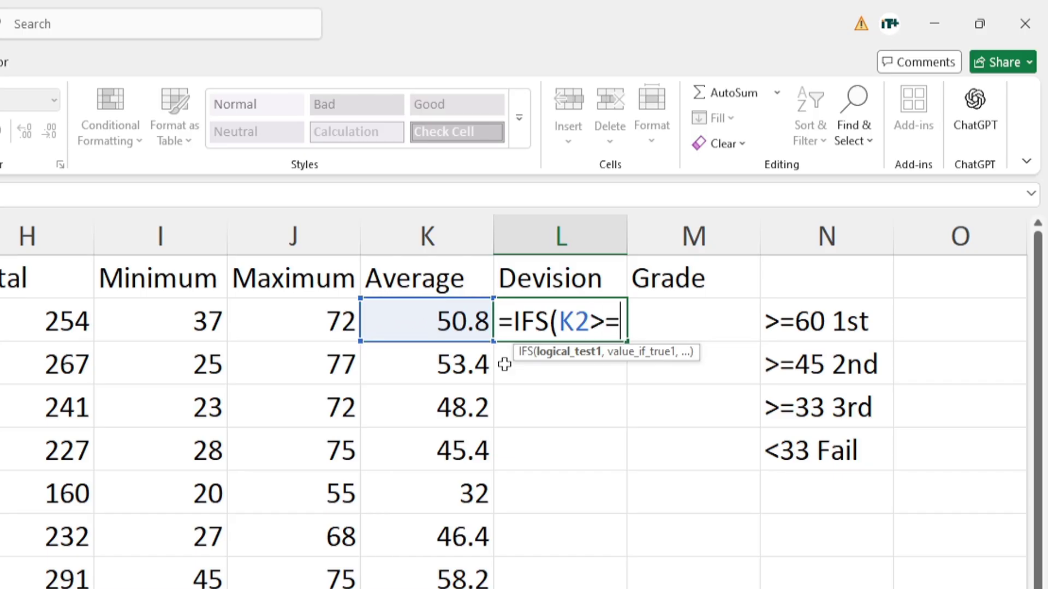
text(60)
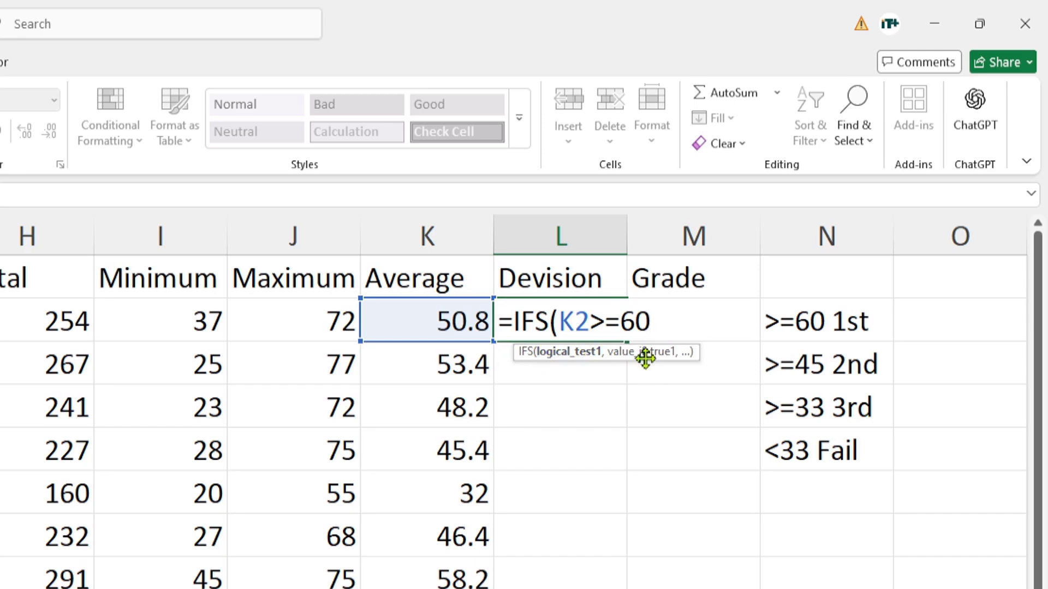
text(,)
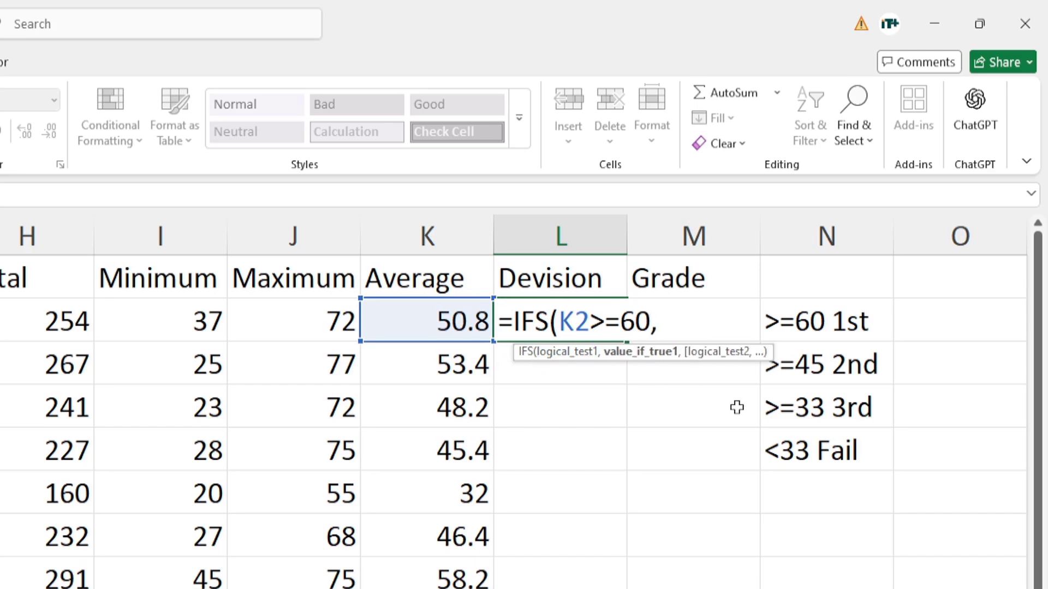
text("1st")
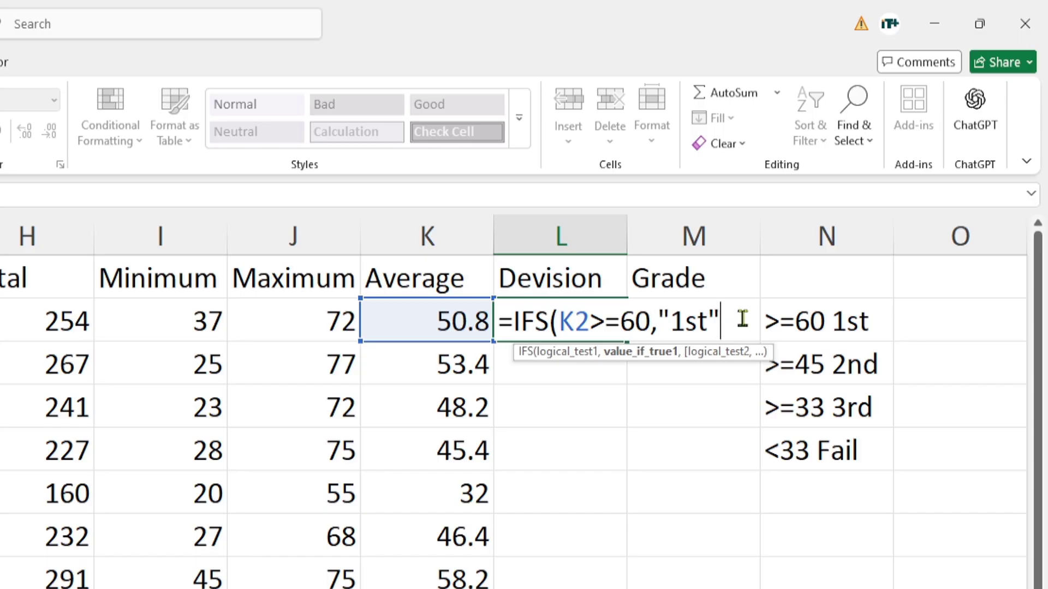
Step: Add a second condition to the L2 IFS formula so that K2>=45 returns "2nd"
text(,)
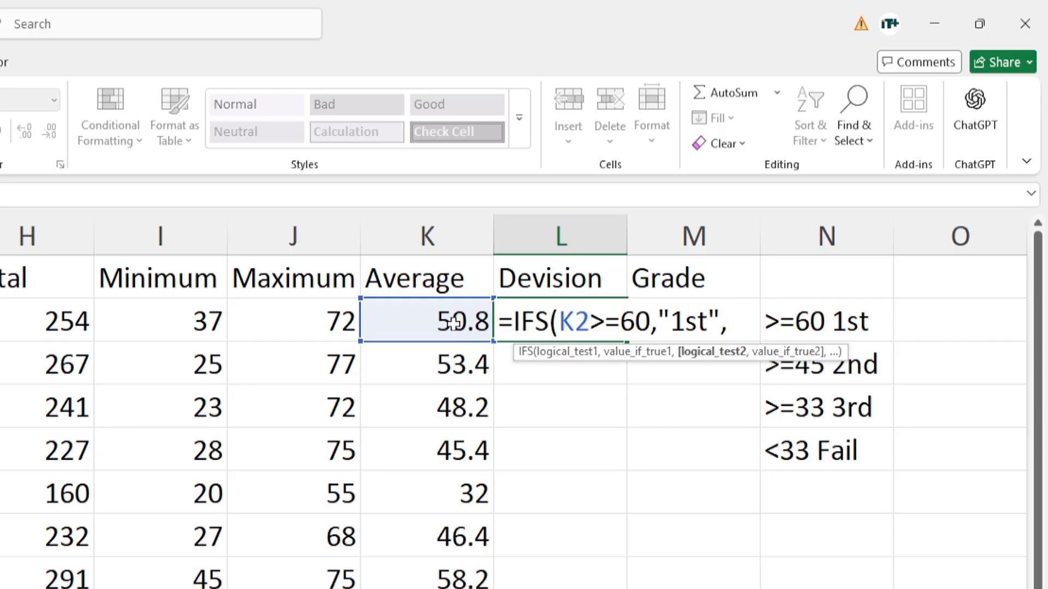
key(Left)
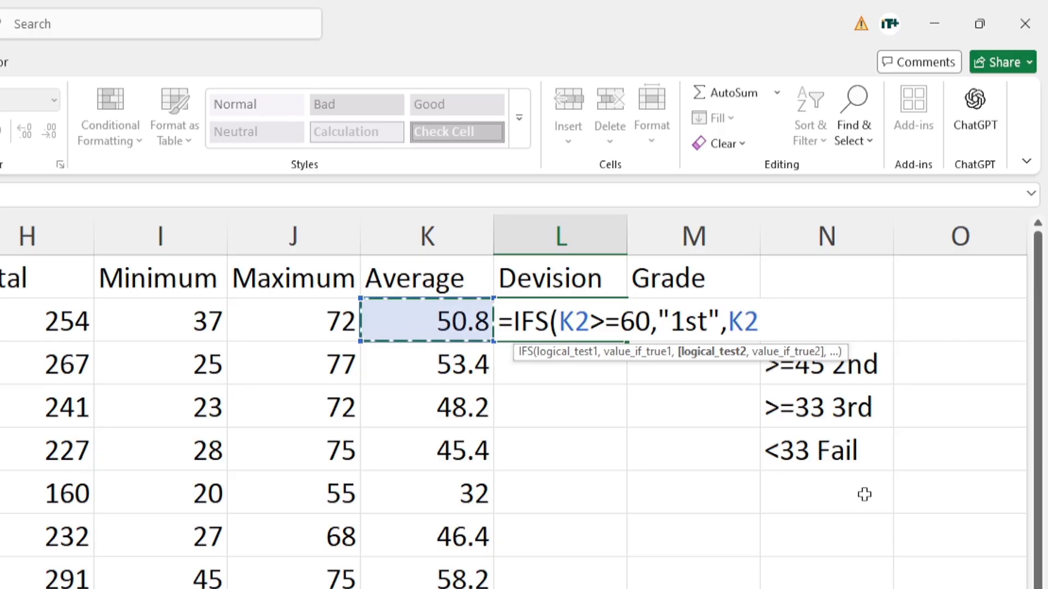
text(>=45)
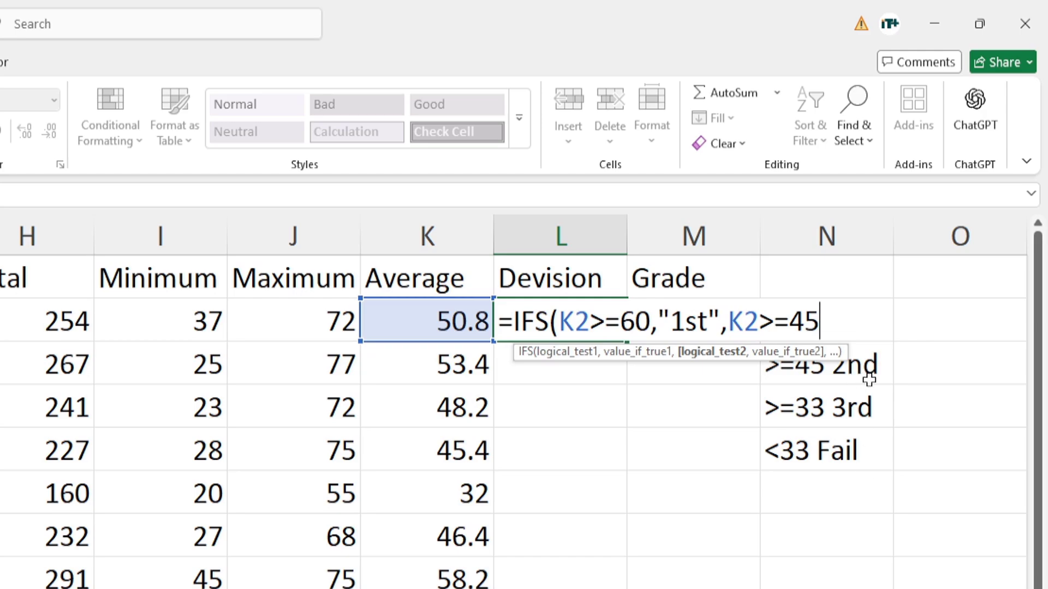
text(,)
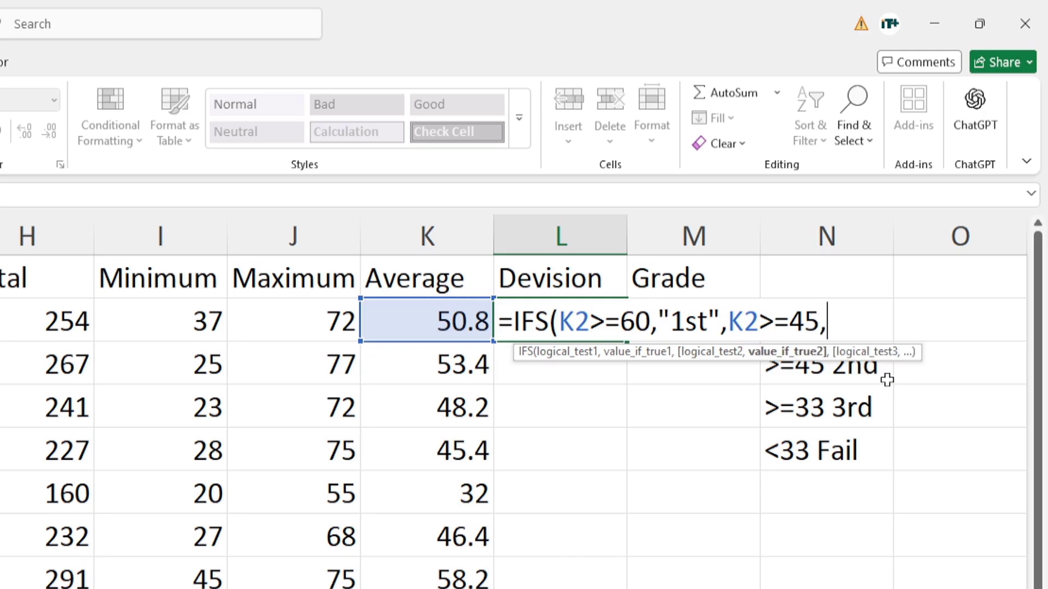
text("2n)
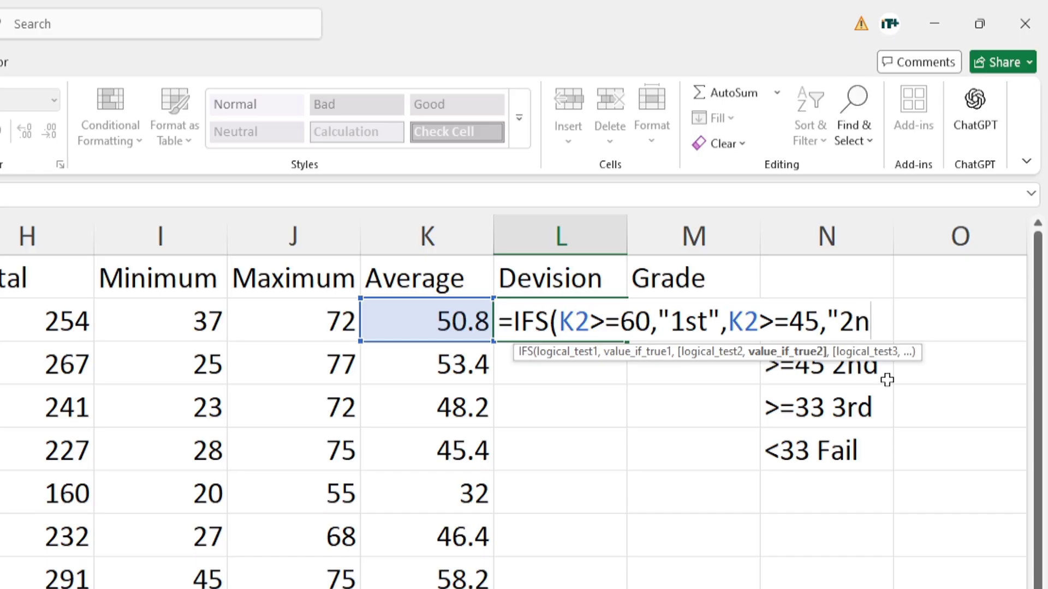
text(d",)
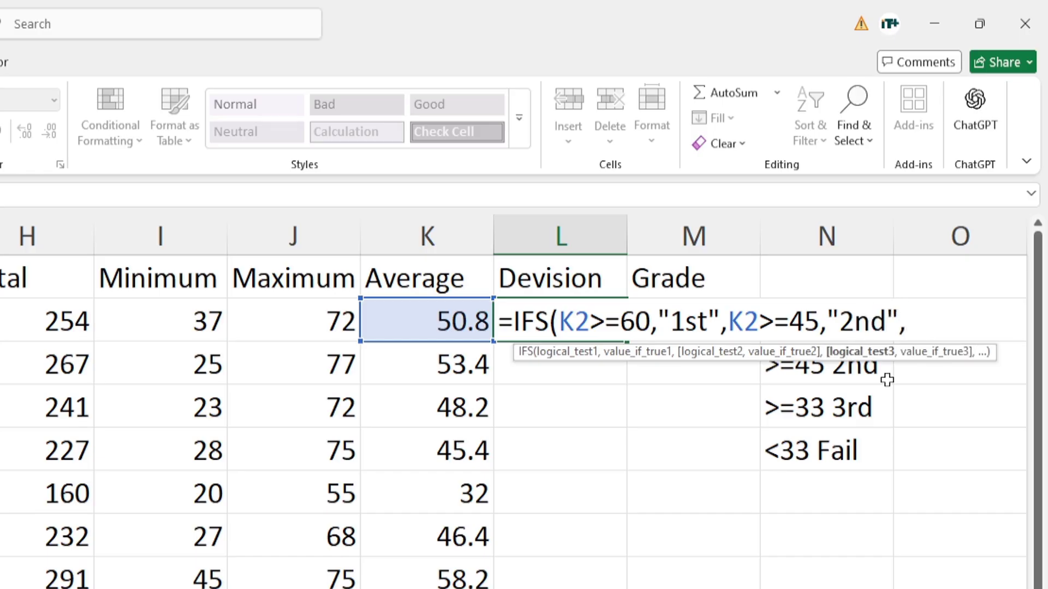
Step: Add a third condition to the L2 IFS formula so that K2>=33 returns "3rd"
scroll(529, 490, right, 3)
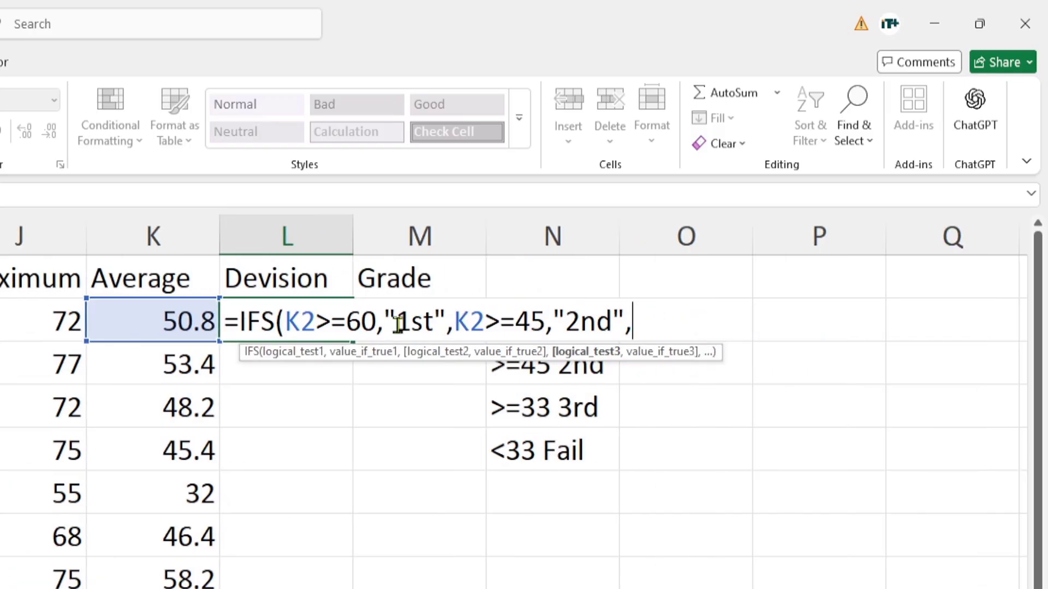
click(169, 321)
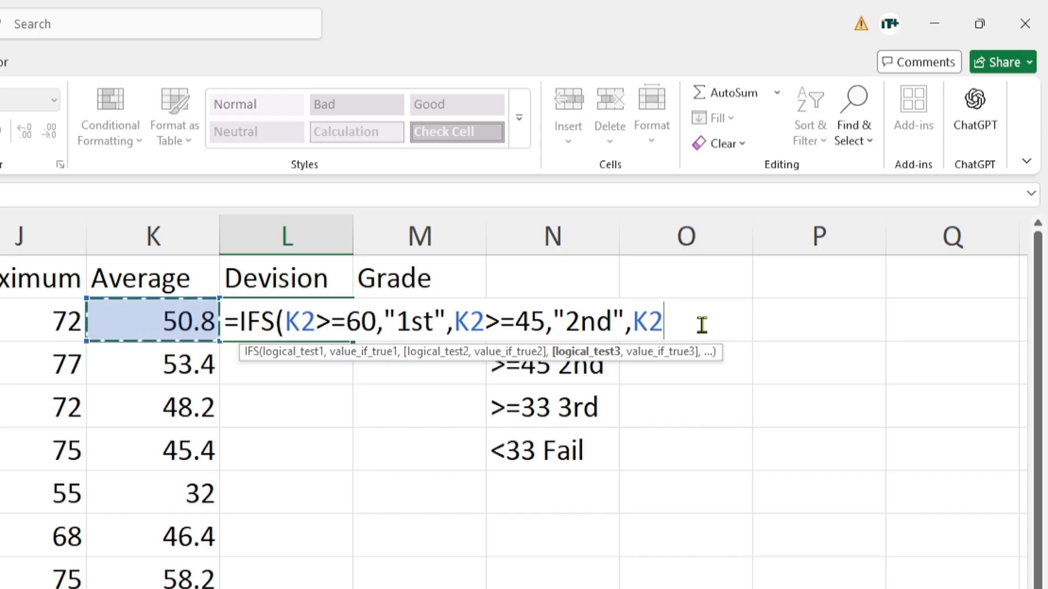
text(>=33)
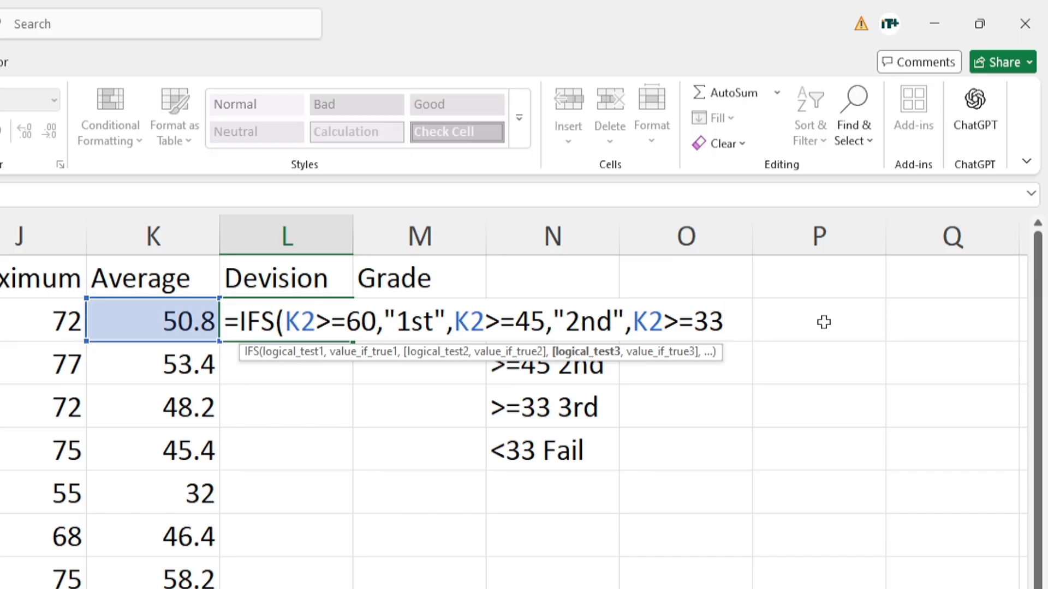
text(,)
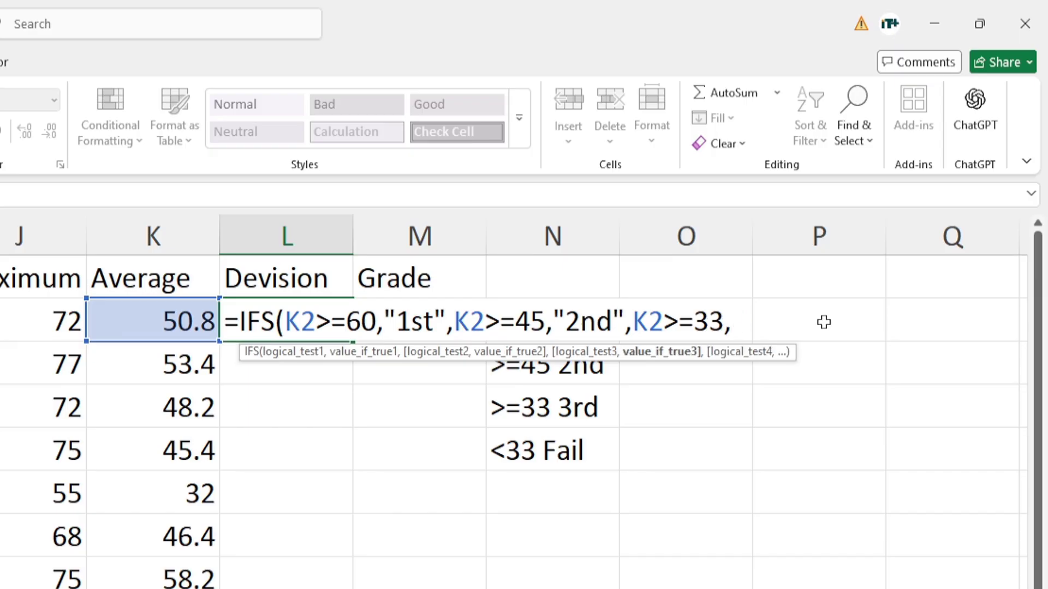
text("3rd")
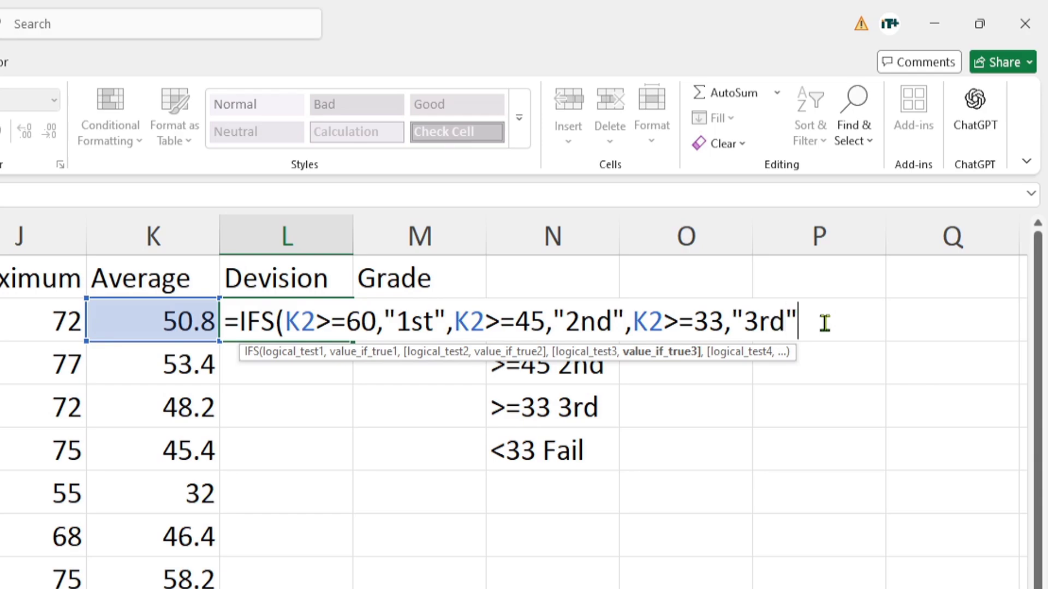
Step: Complete the L2 IFS formula with a fourth condition, K2<33 returning "fail", and fill it down through L14
text(,)
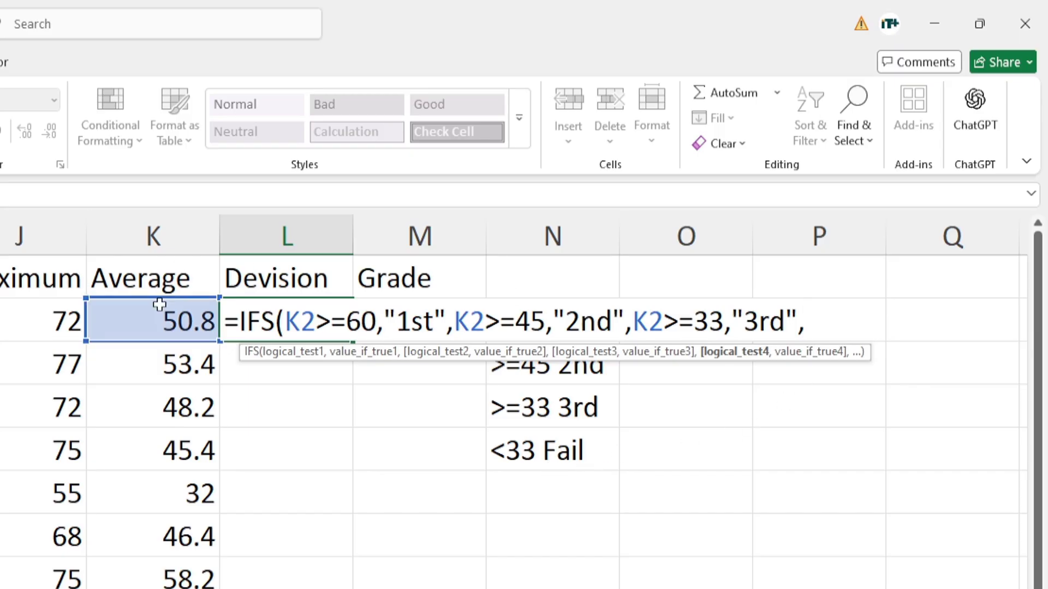
click(167, 321)
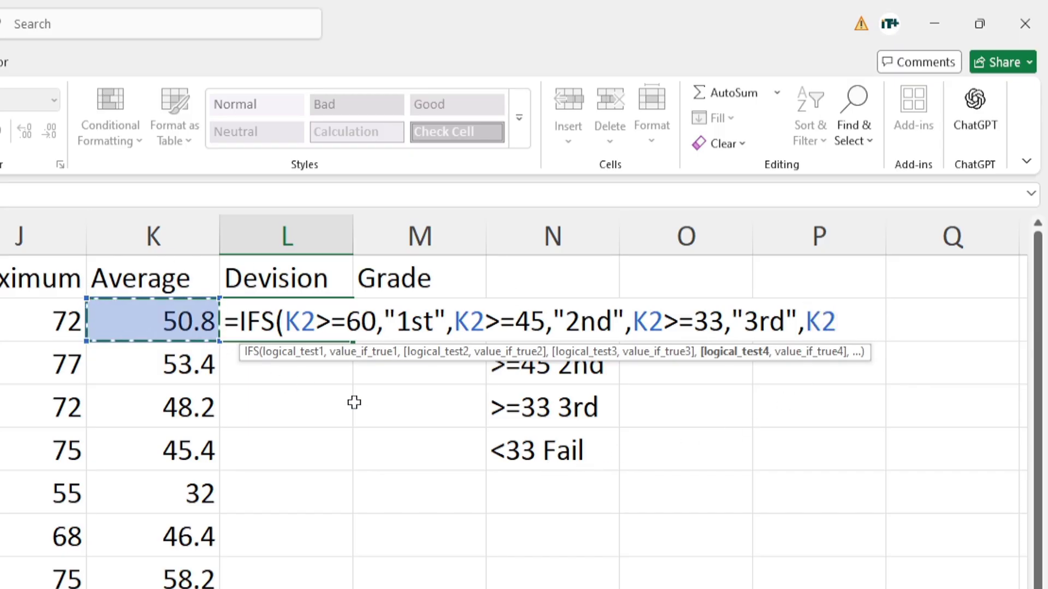
text(<33)
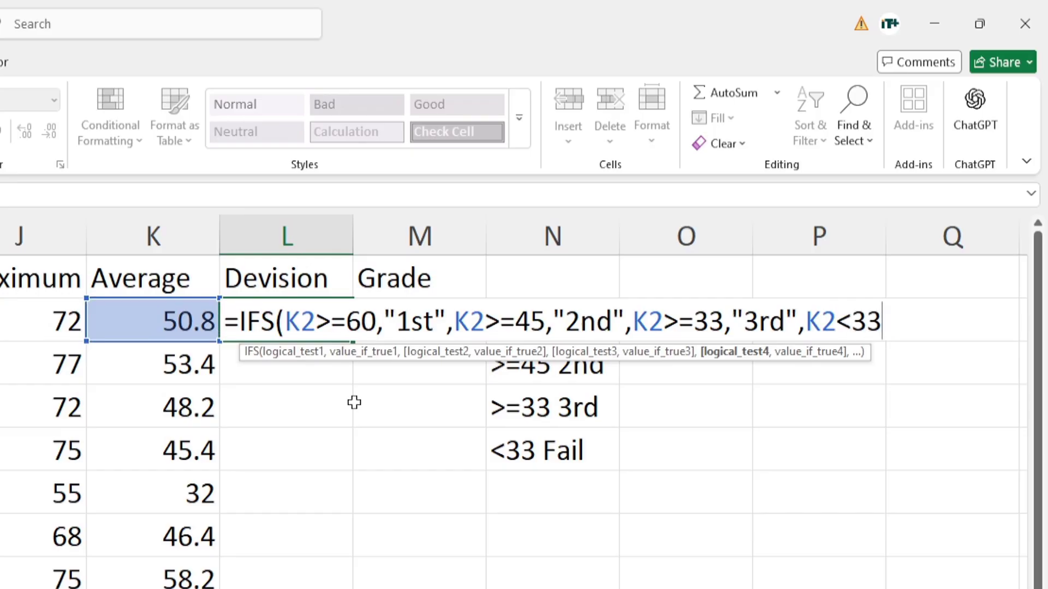
text(,")
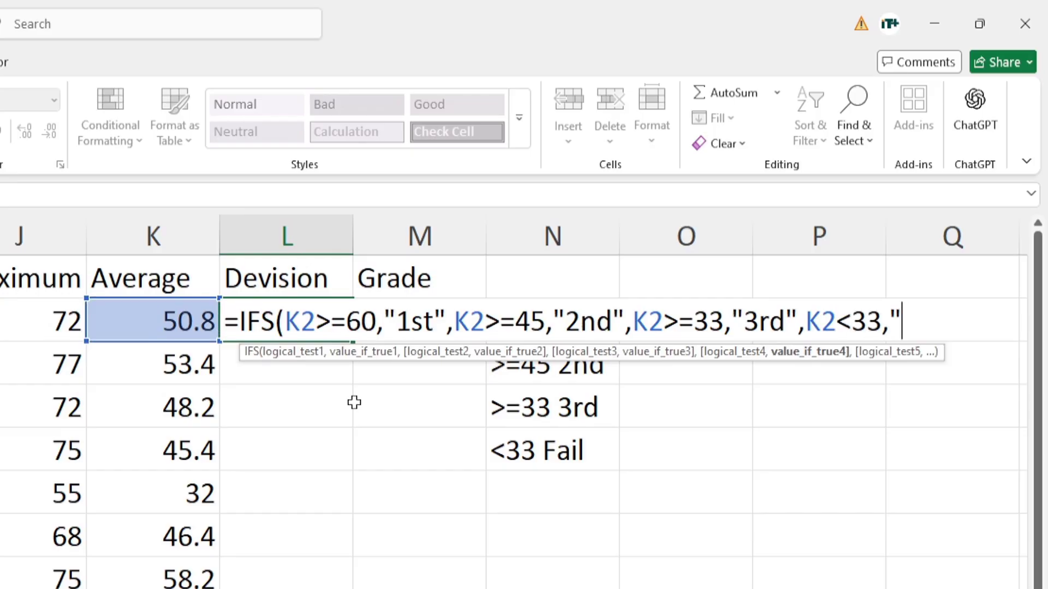
text(fail")
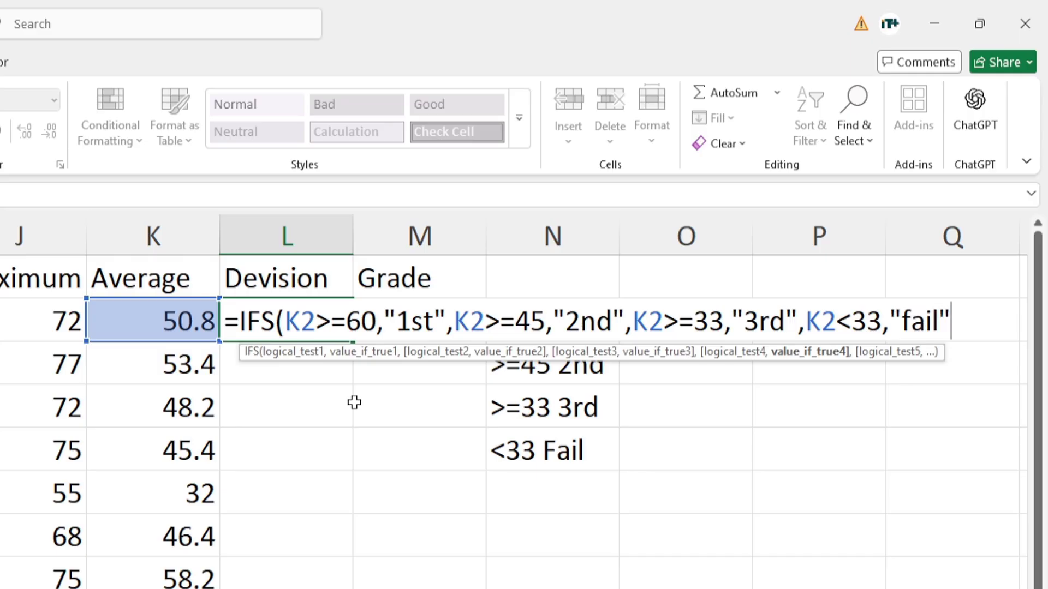
text())
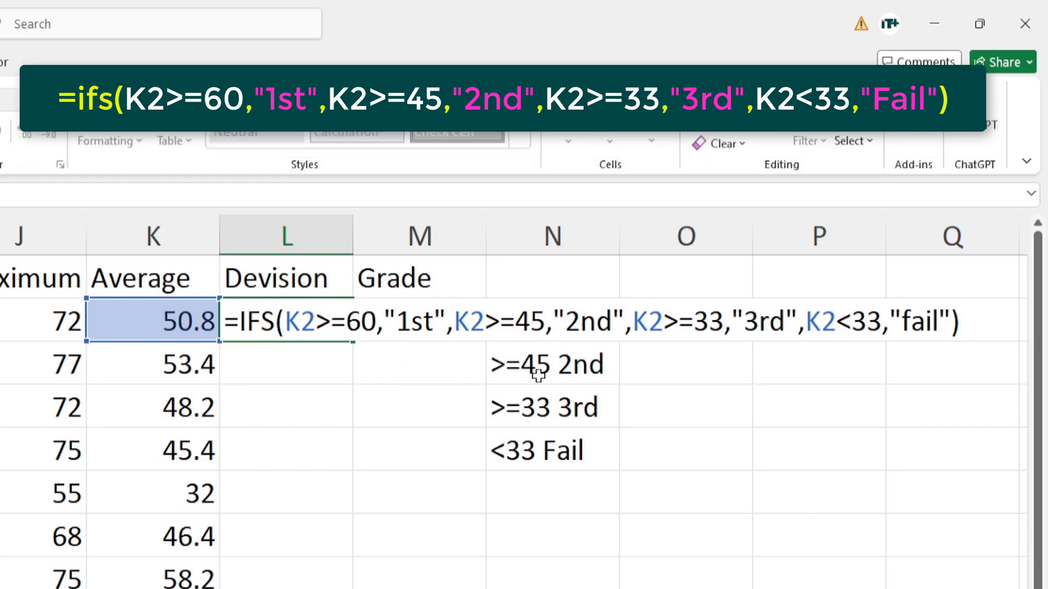
key(Return)
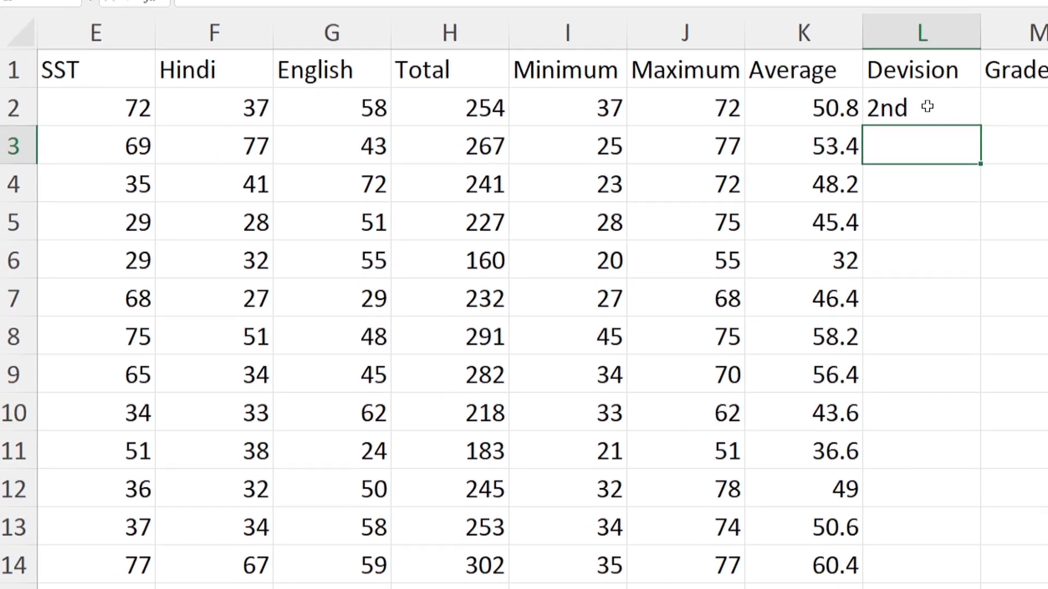
drag(928, 107, 928, 564)
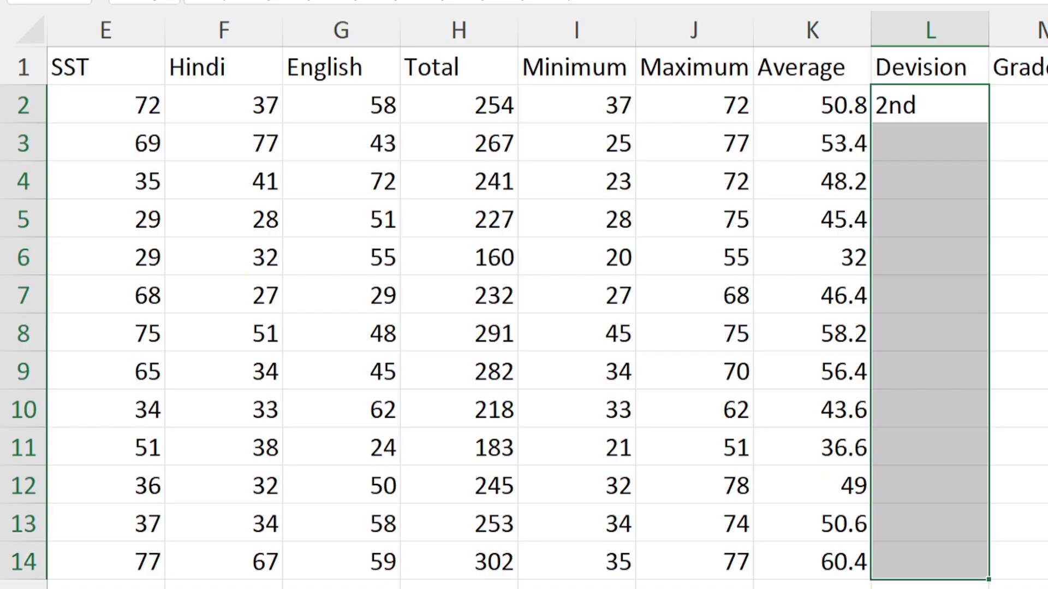
key(ctrl+d)
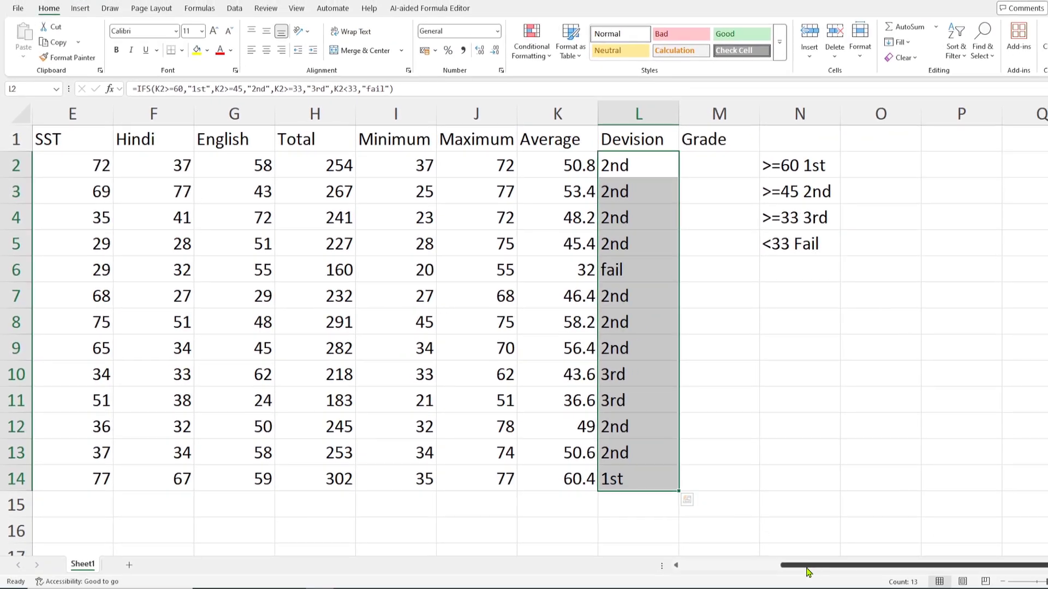
Step: Highlight the roll number 10 record, A11:L11, with a light green fill color
drag(809, 572, 678, 587)
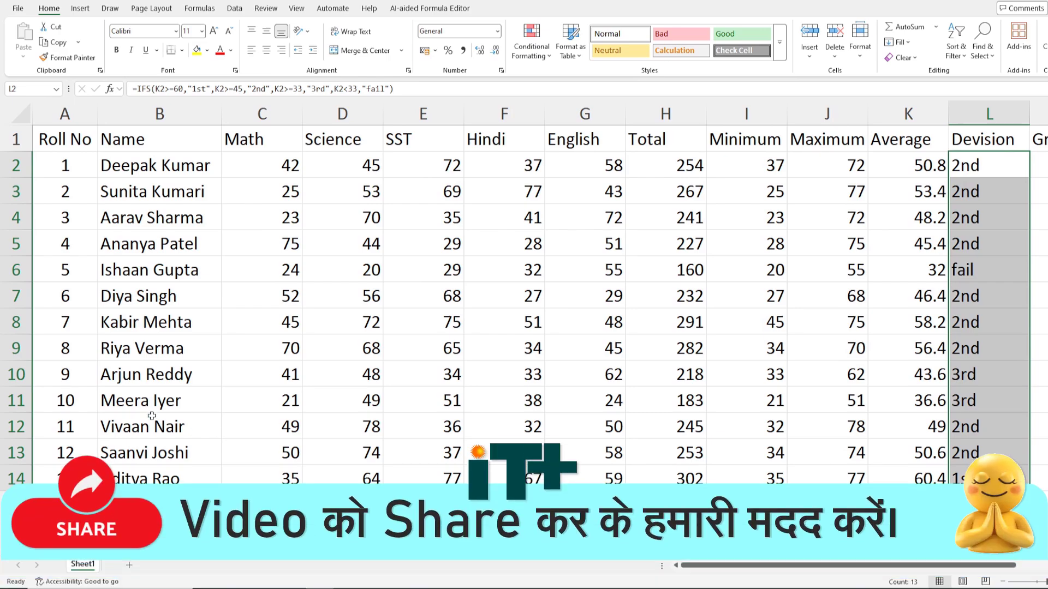
click(258, 402)
drag(258, 403, 352, 404)
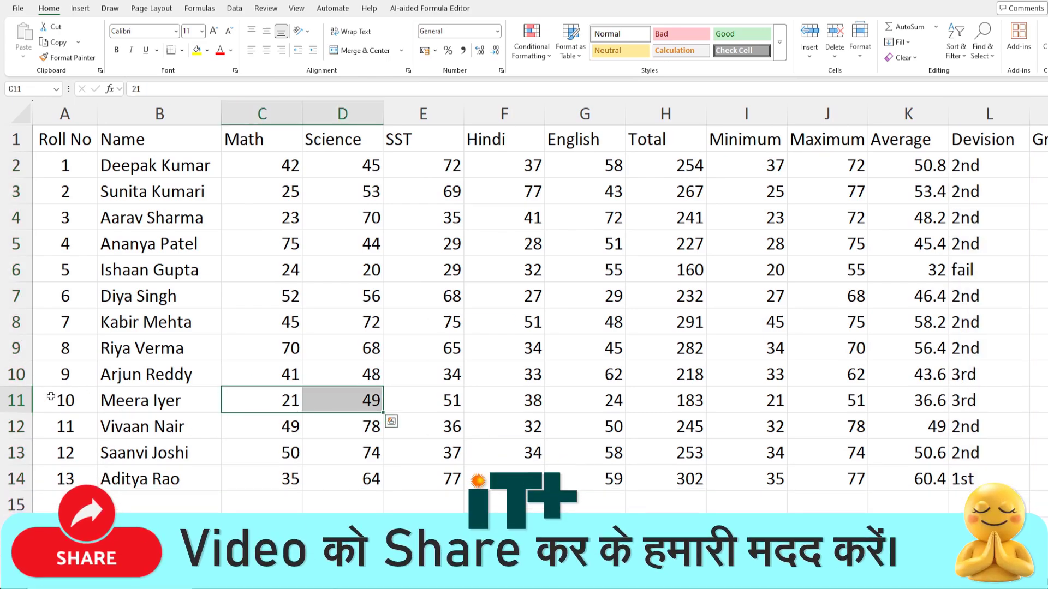
drag(53, 403, 982, 401)
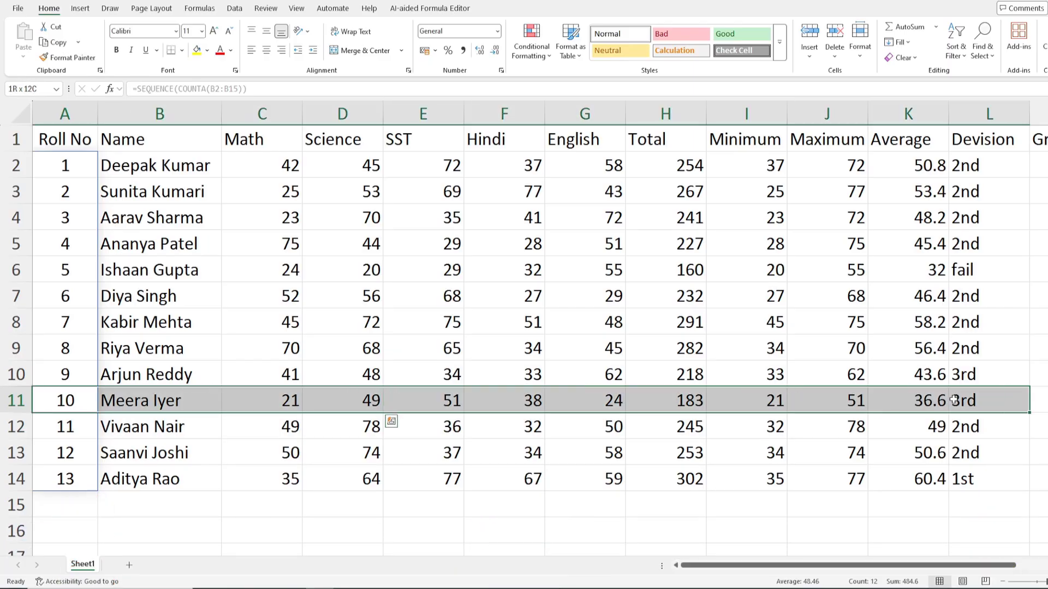
click(207, 51)
click(341, 129)
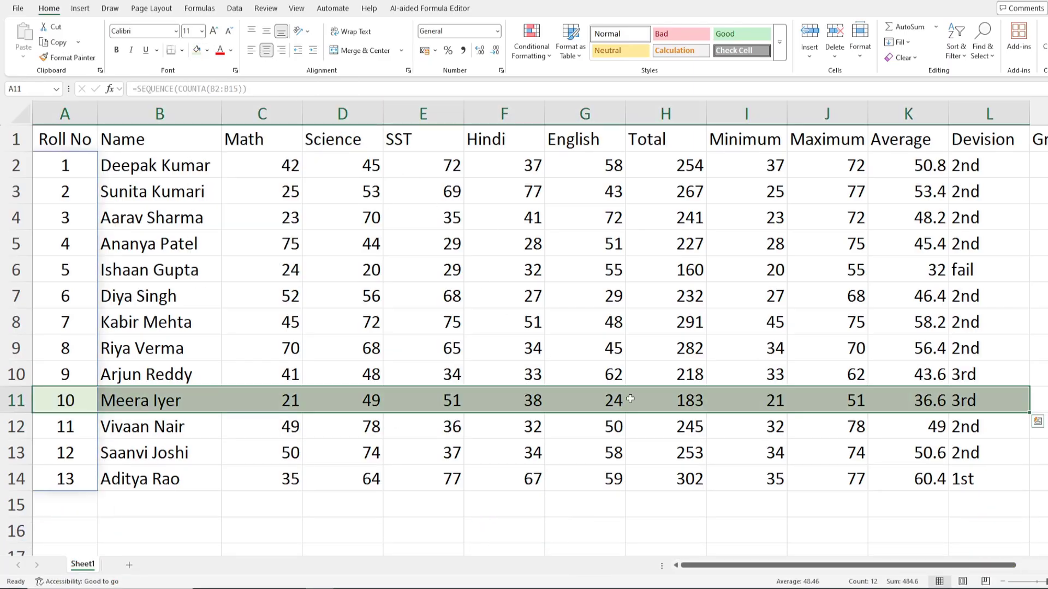
click(748, 471)
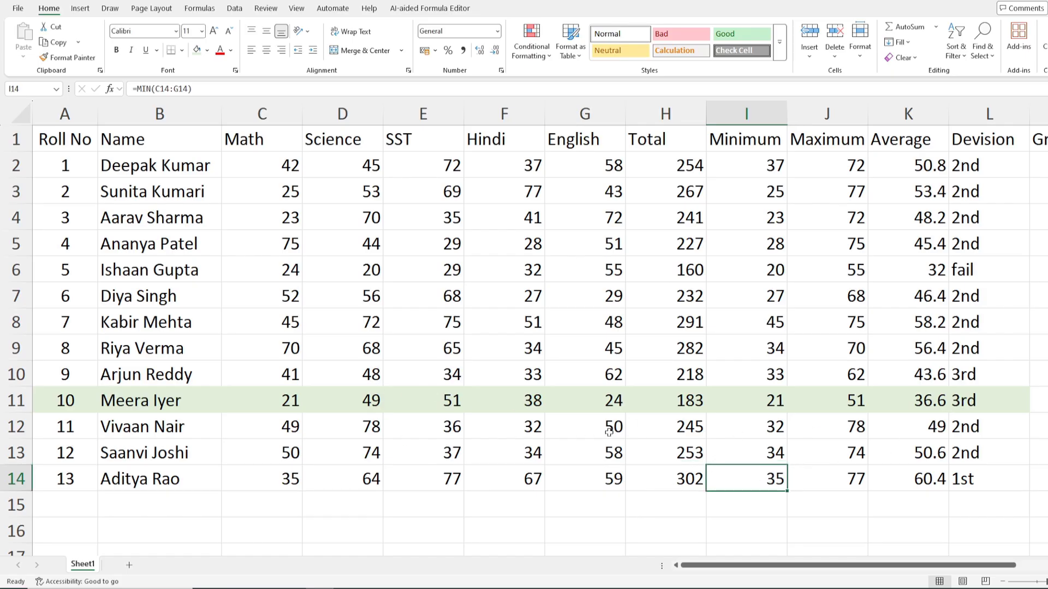
Step: Set the SST mark for roll number 10 in cell E11 to 11
click(456, 407)
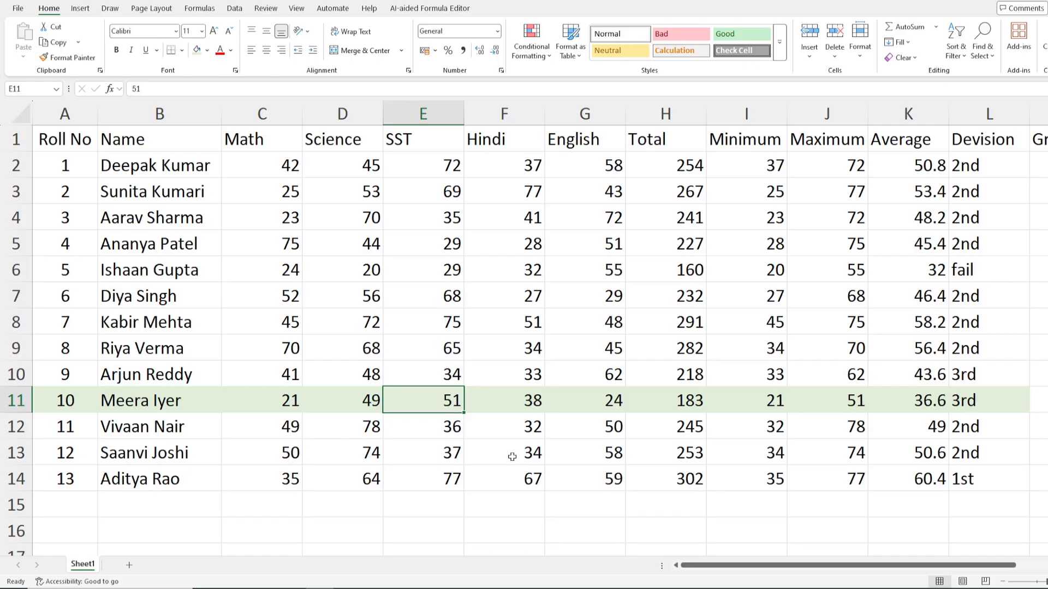
text(11)
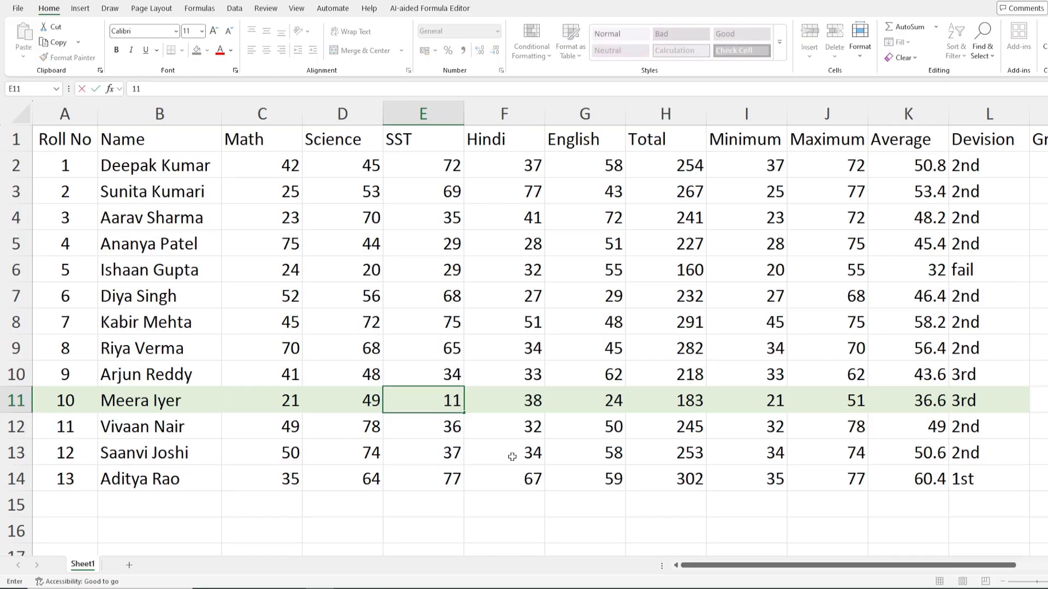
key(Return)
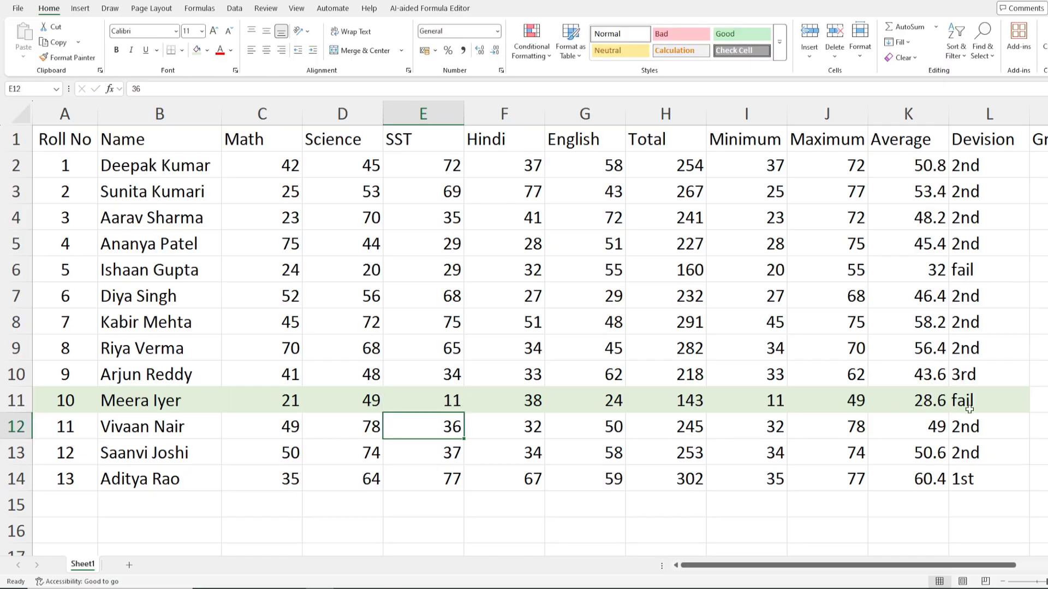